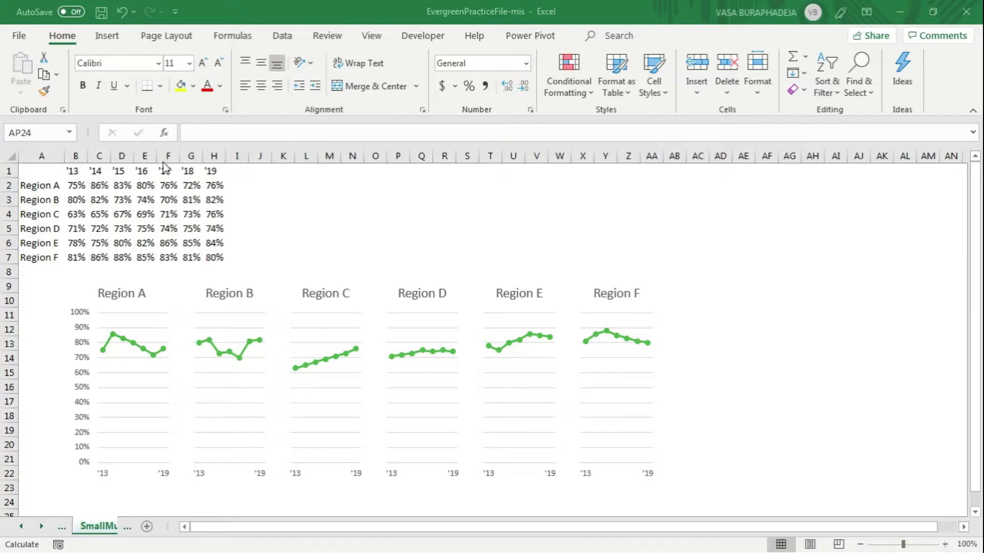
drag(37, 168, 220, 256)
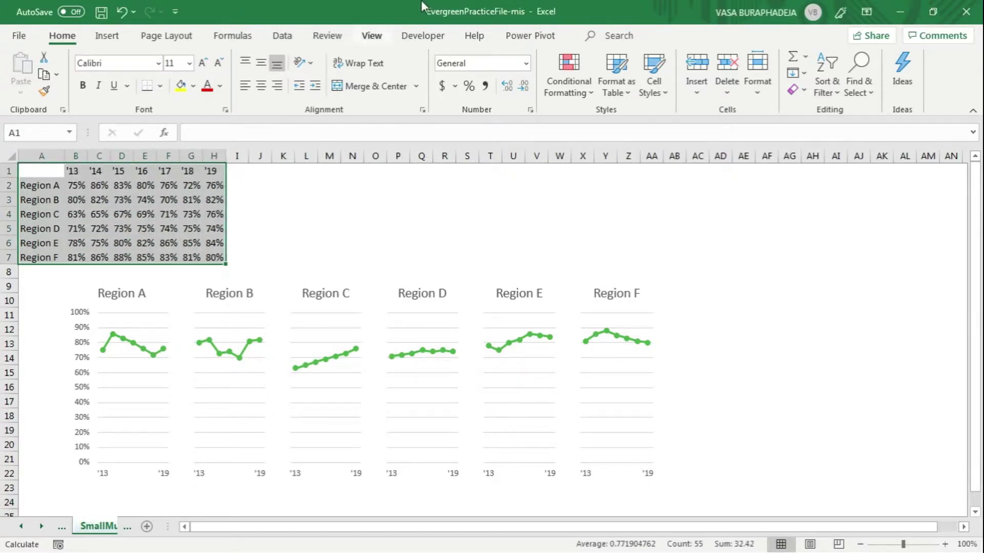
click(108, 36)
click(371, 73)
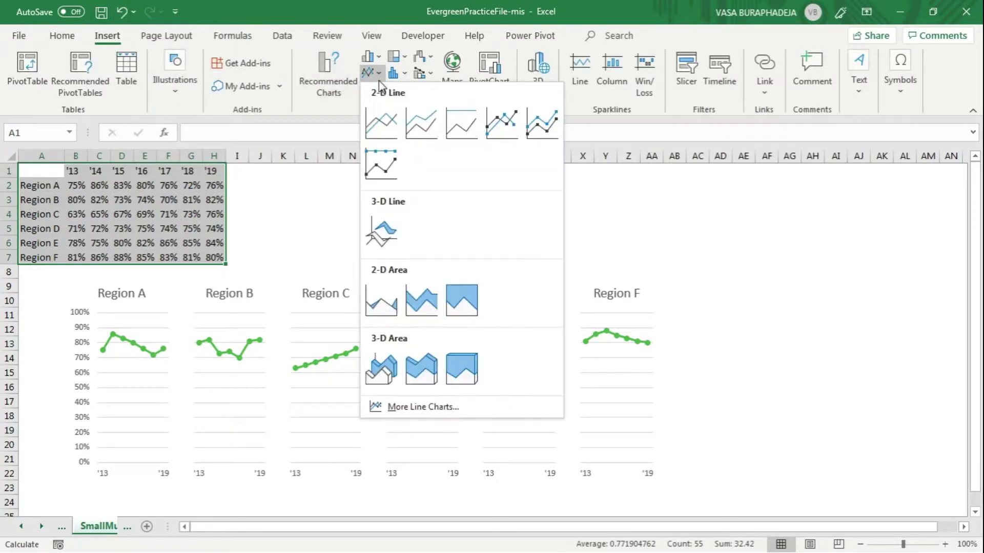
click(380, 127)
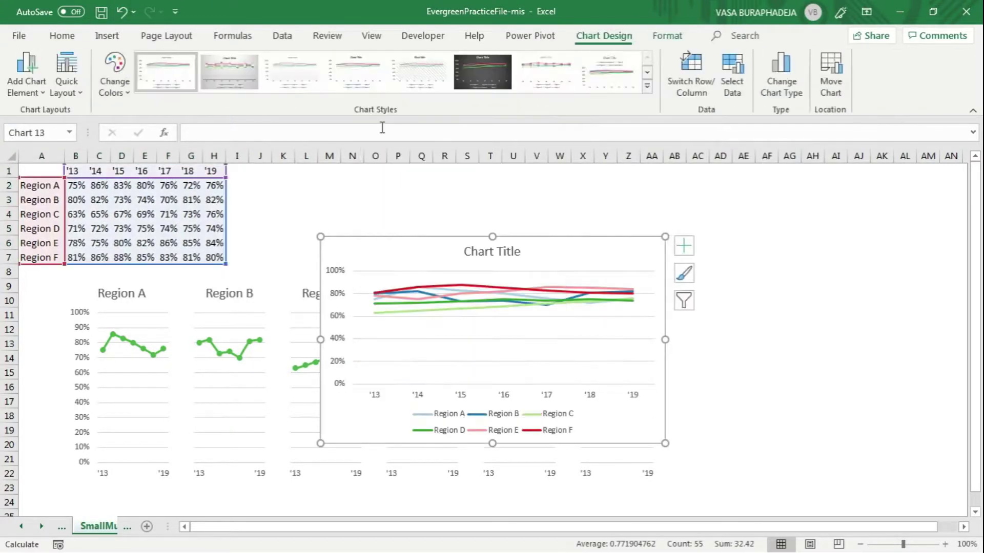
drag(374, 249, 299, 199)
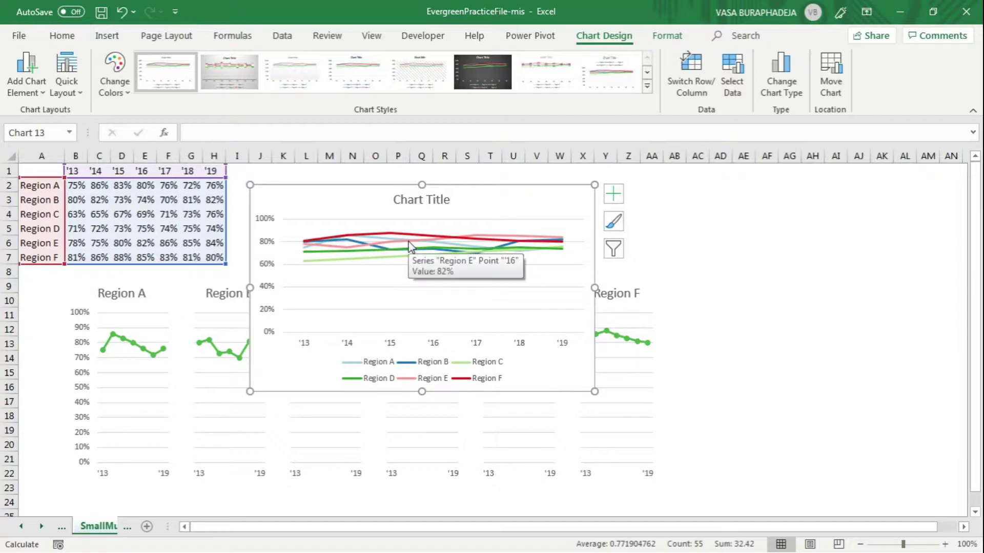
drag(341, 201, 351, 203)
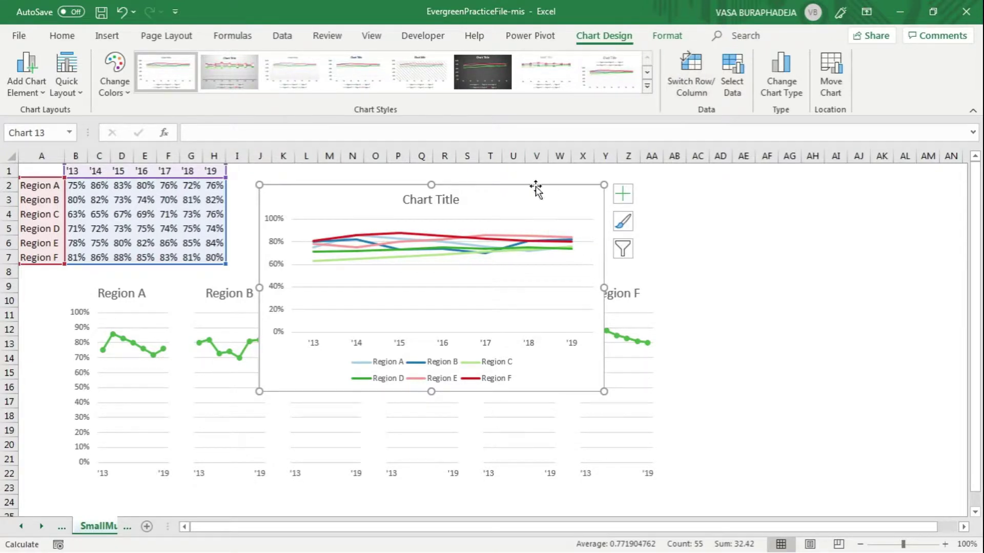
drag(551, 202, 586, 220)
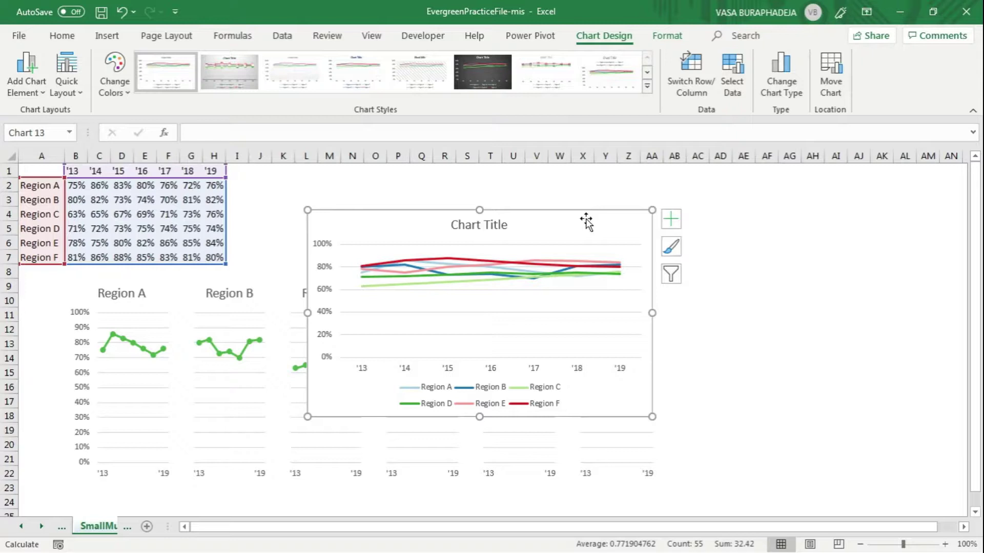
key(Delete)
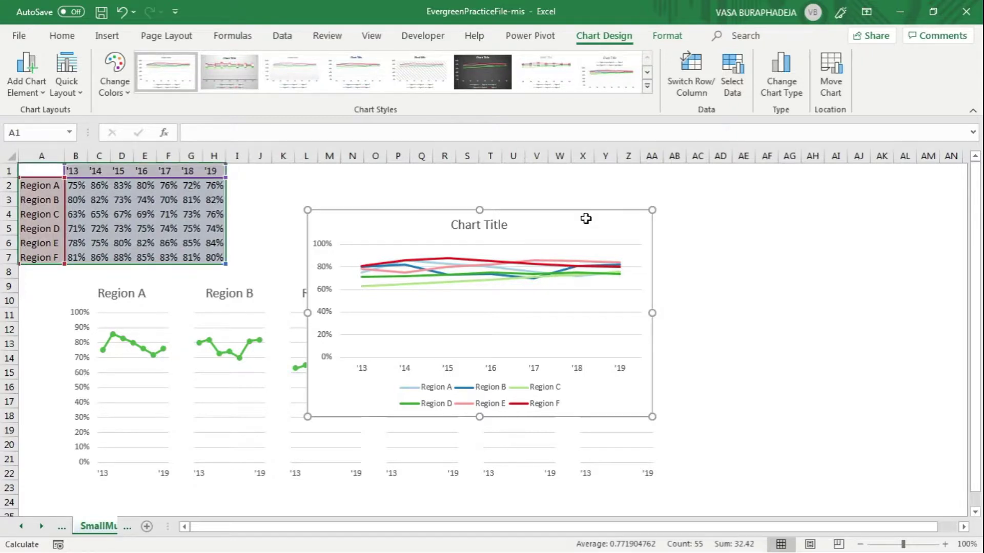
click(586, 218)
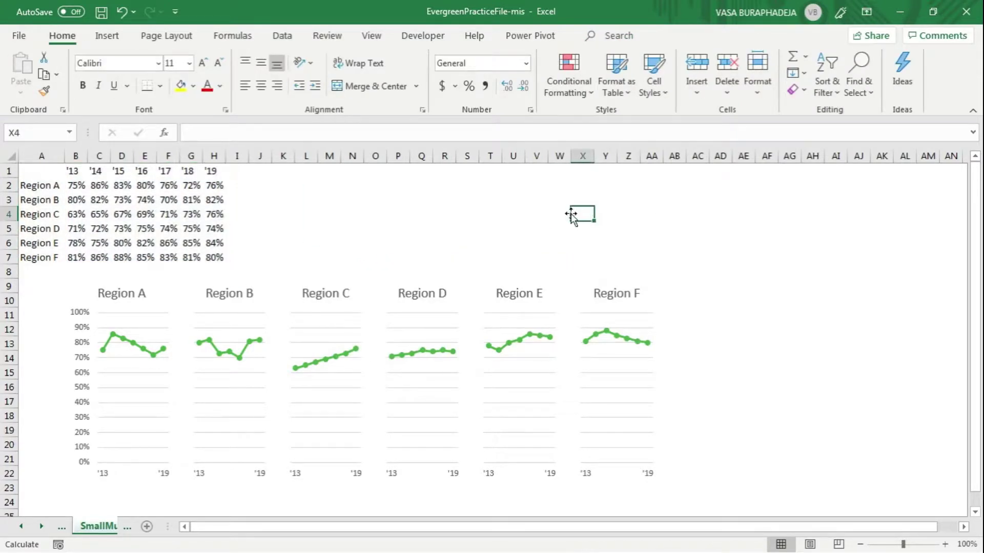
Step: Switch to the Book1 workbook that holds the regional percentage table without charts
click(900, 11)
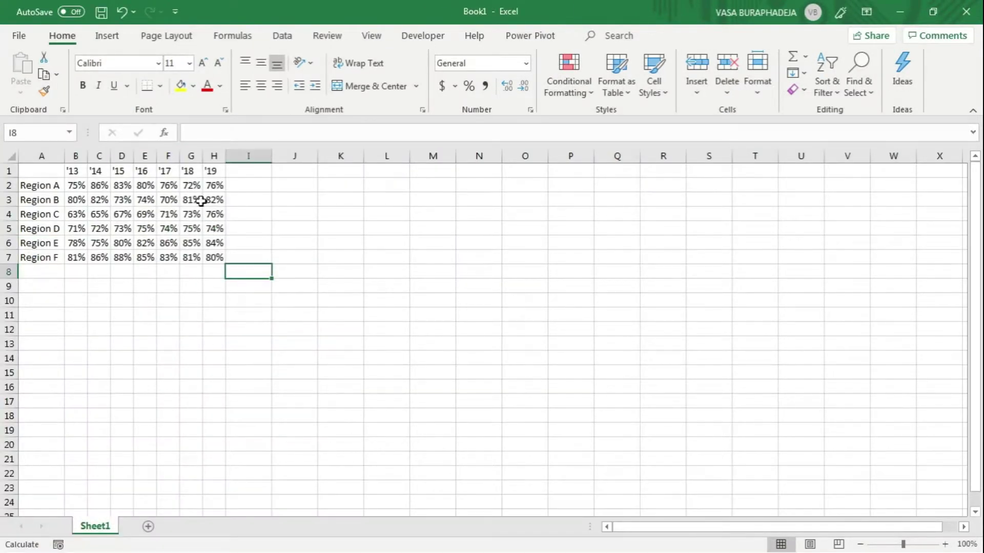
key(alt+Tab)
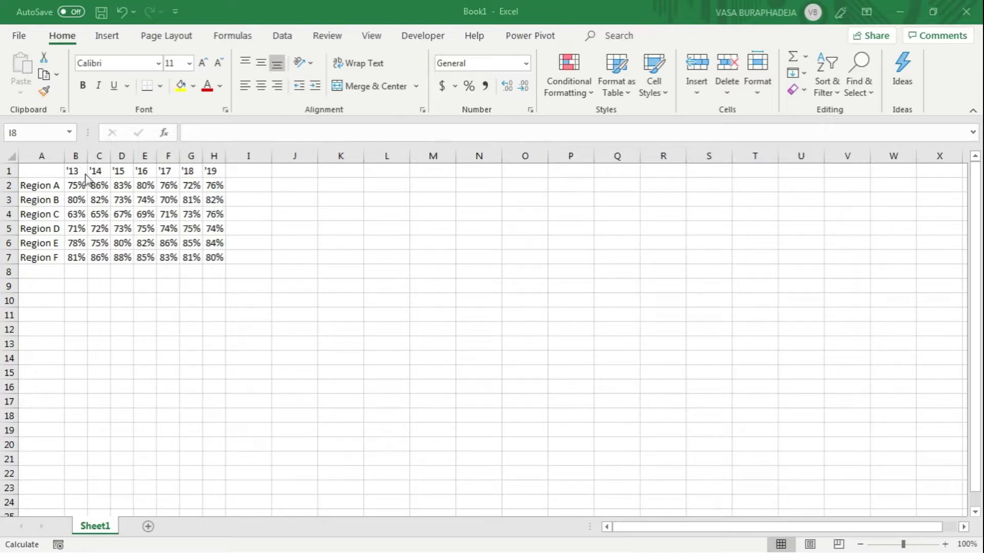
key(alt+Tab)
Step: Insert a line chart with markers from the year headers and Region A row, A1:H2
drag(49, 171, 219, 187)
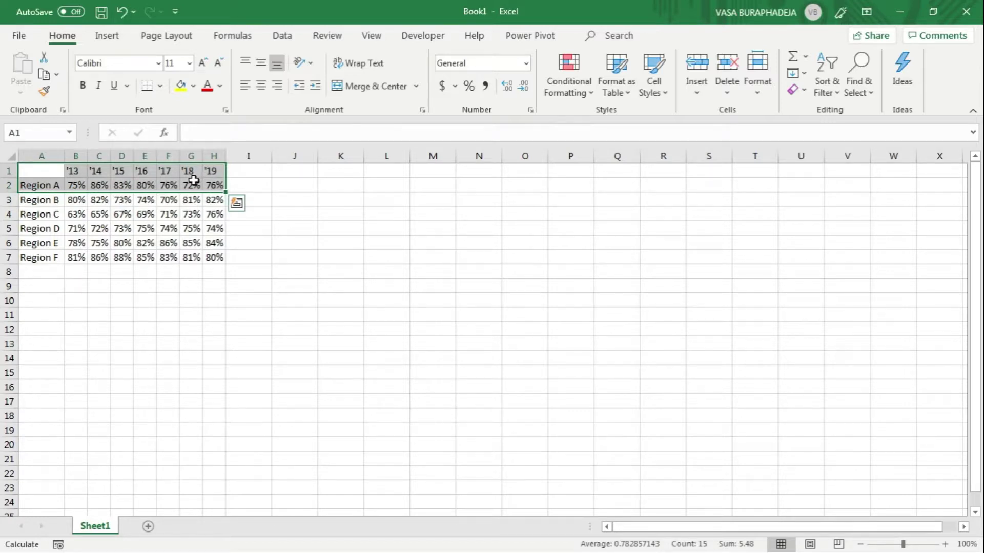
drag(44, 170, 219, 186)
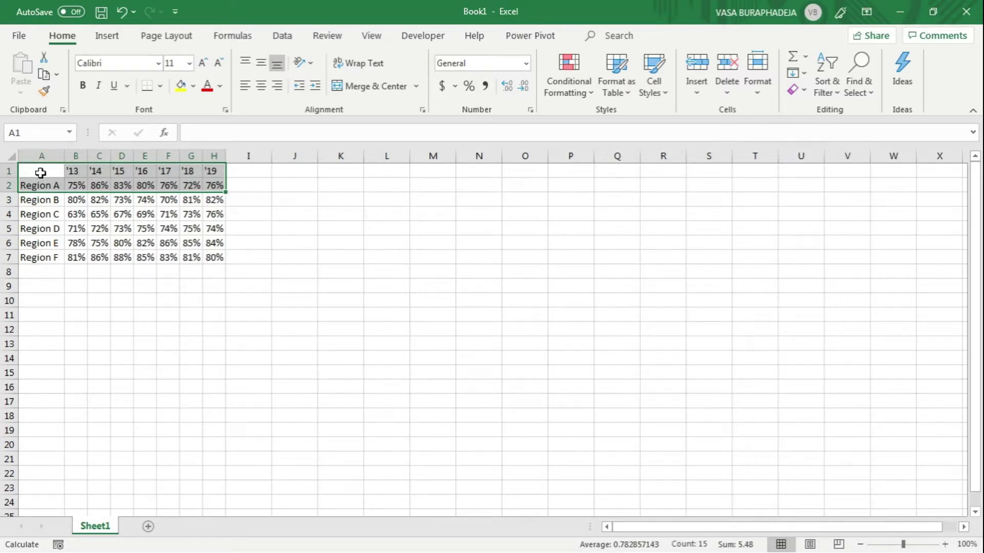
click(105, 37)
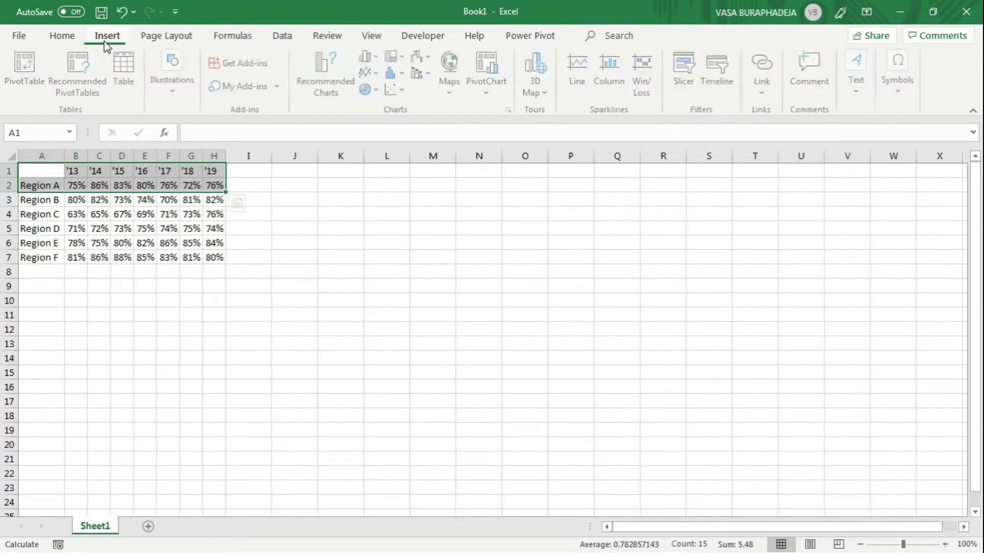
click(380, 78)
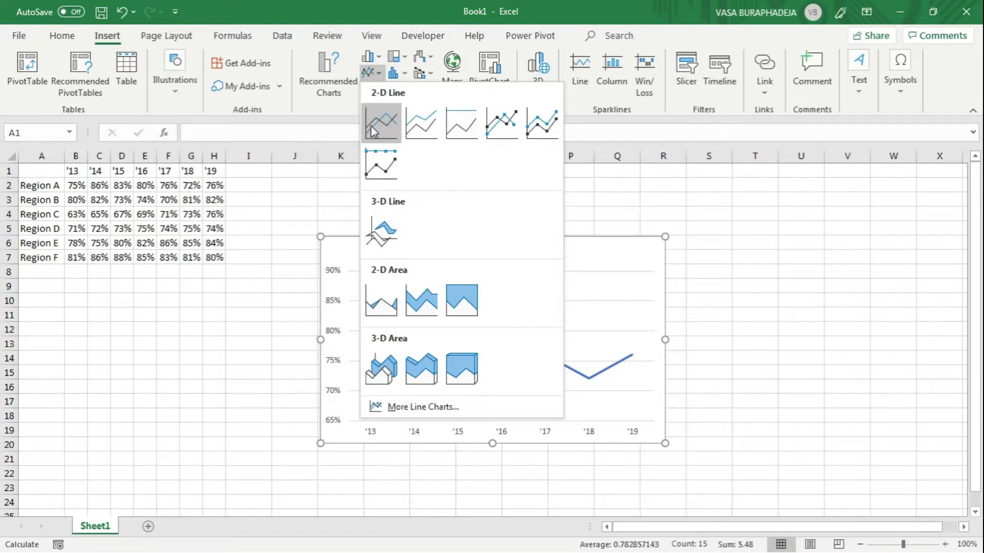
click(496, 122)
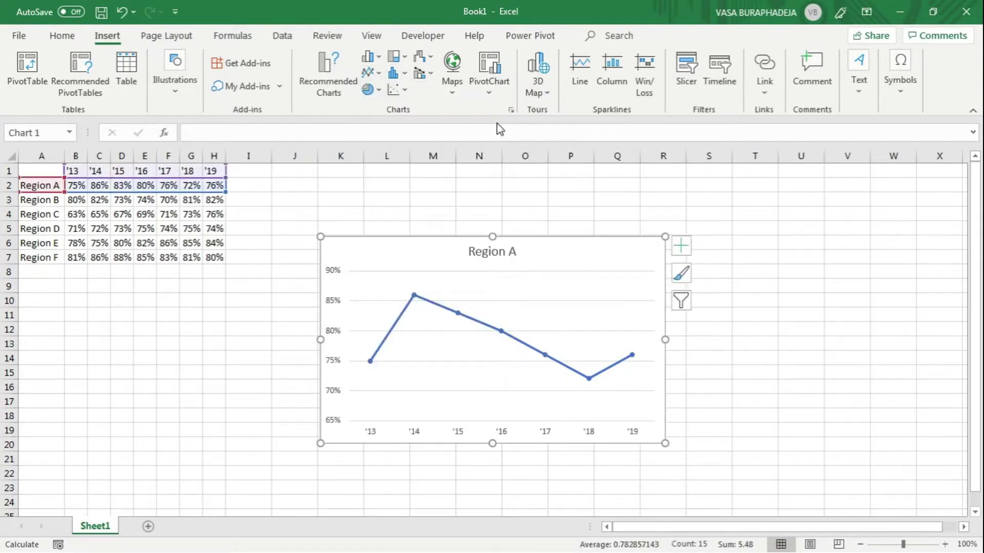
Step: Place the Region A chart below the table starting at cell B9 and narrow it to span columns B through F
drag(439, 245, 185, 292)
drag(410, 382, 180, 382)
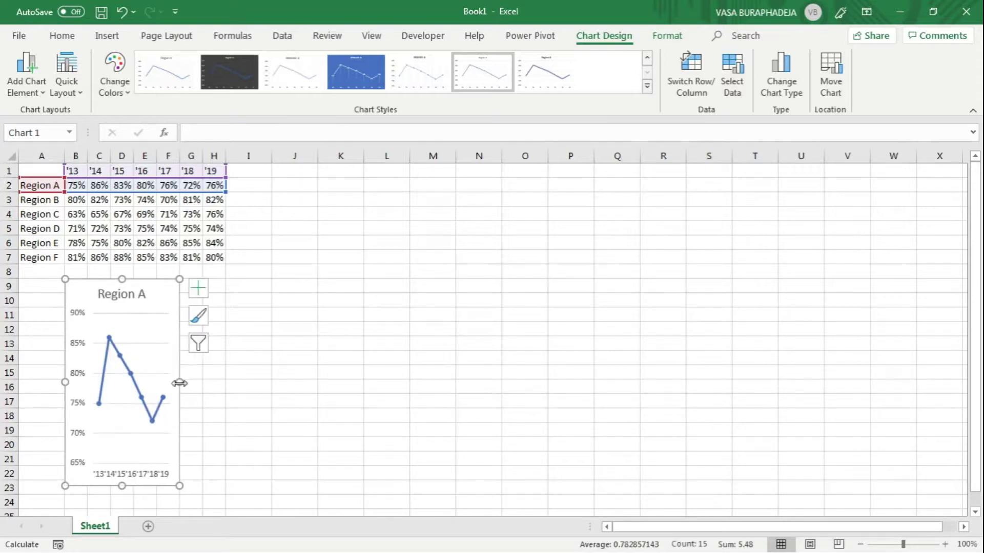
click(207, 271)
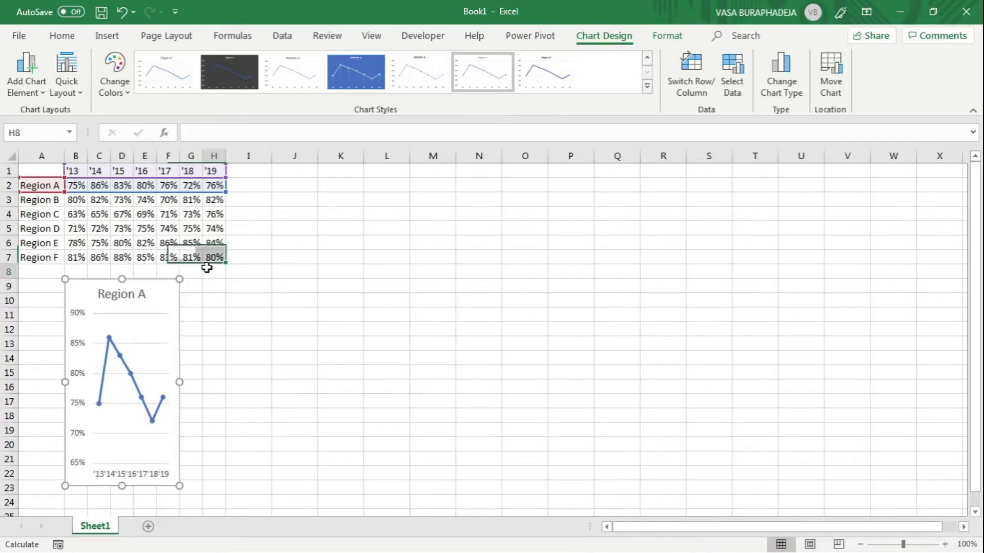
Step: Check the column width of column G
right_click(191, 157)
click(256, 357)
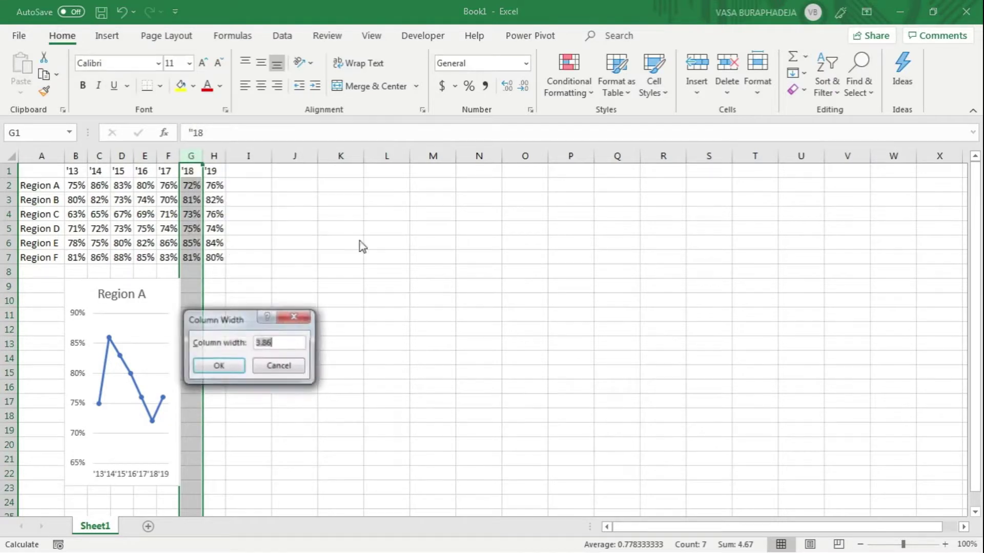
click(279, 366)
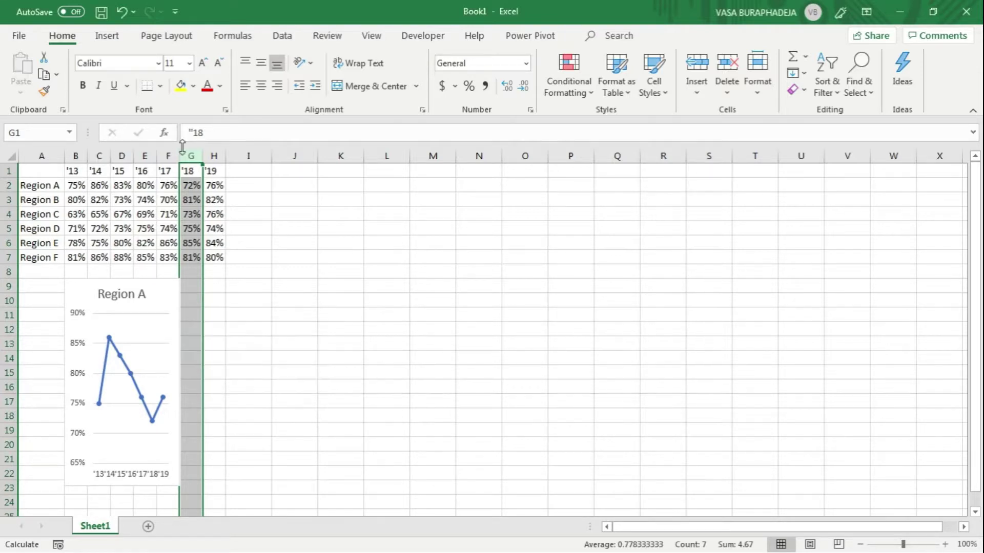
Step: Set columns G through BK to a uniform width of 3.88
drag(192, 156, 961, 155)
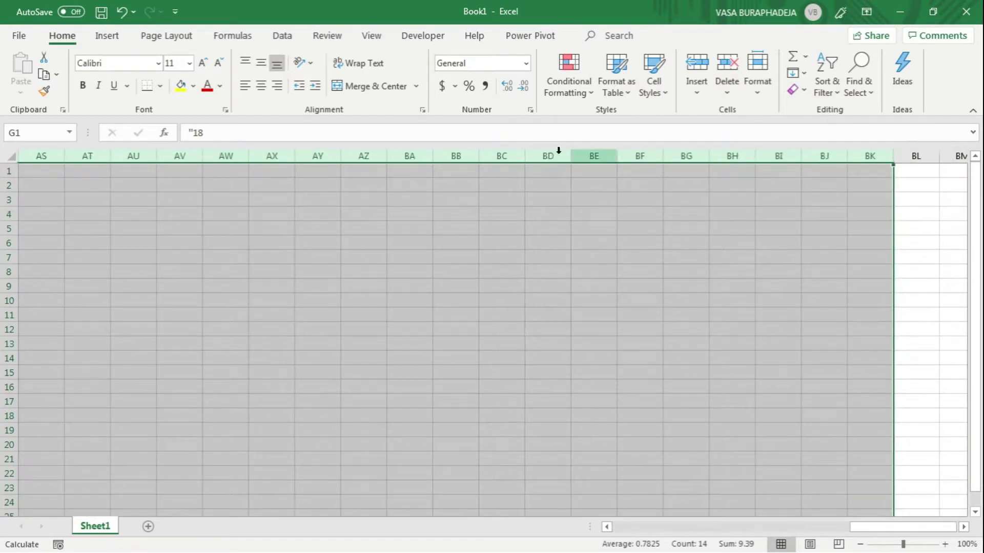
right_click(590, 156)
click(646, 366)
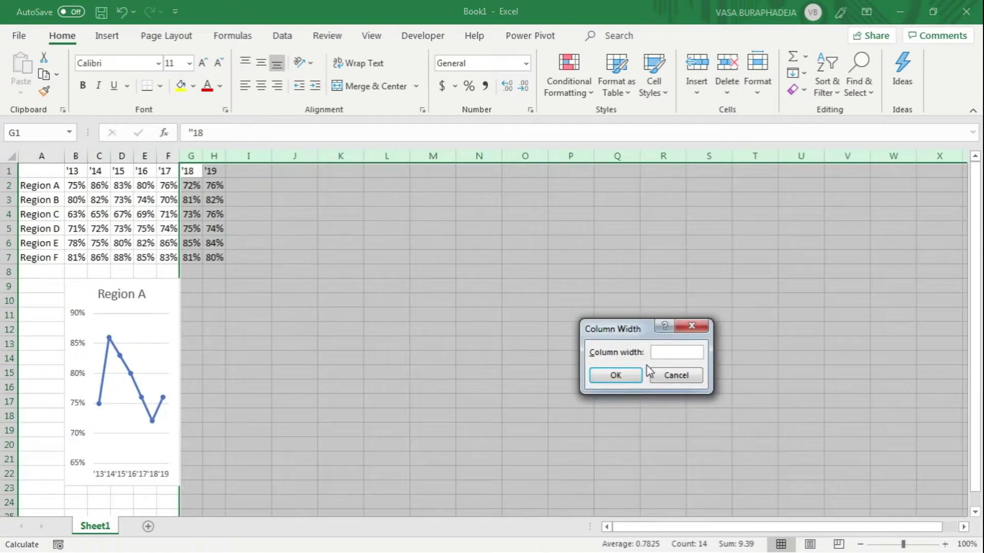
text(3.88)
click(619, 375)
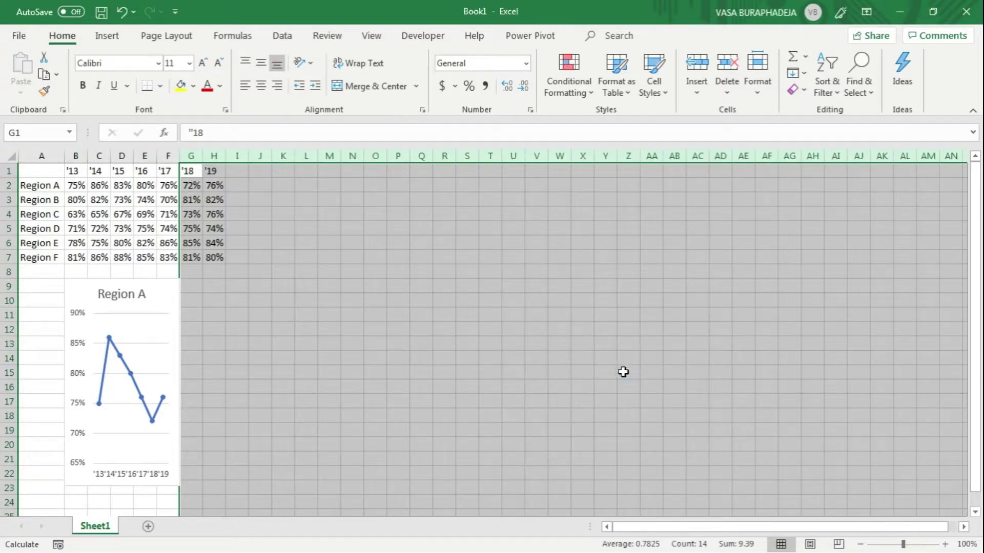
click(208, 271)
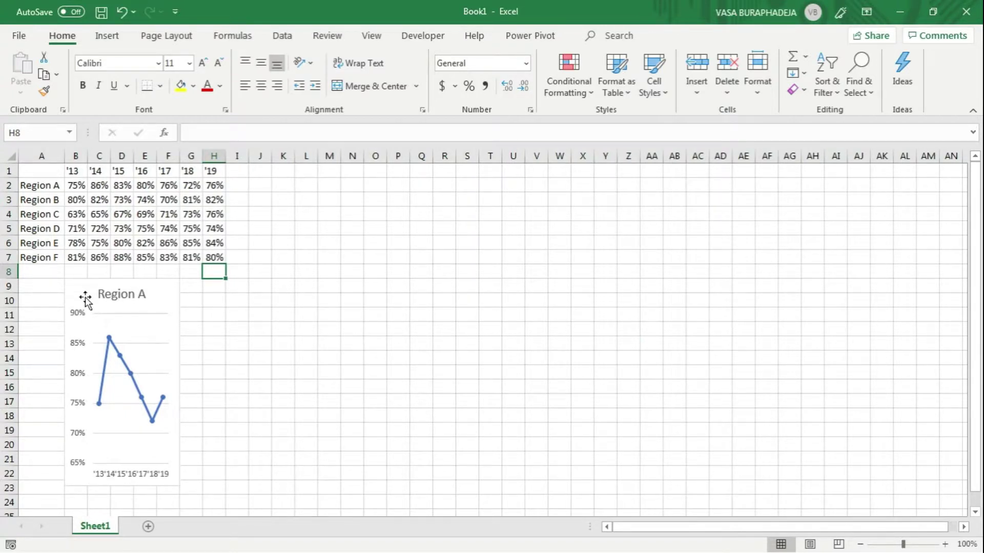
Step: Set the minimum bound of the Region A chart's vertical axis to 0.0
click(78, 318)
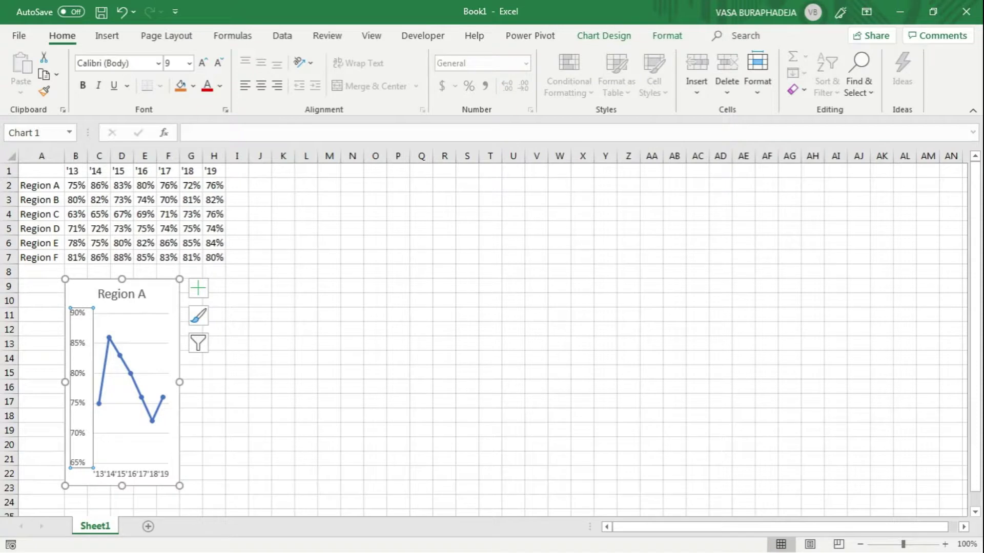
click(170, 334)
click(78, 317)
right_click(86, 316)
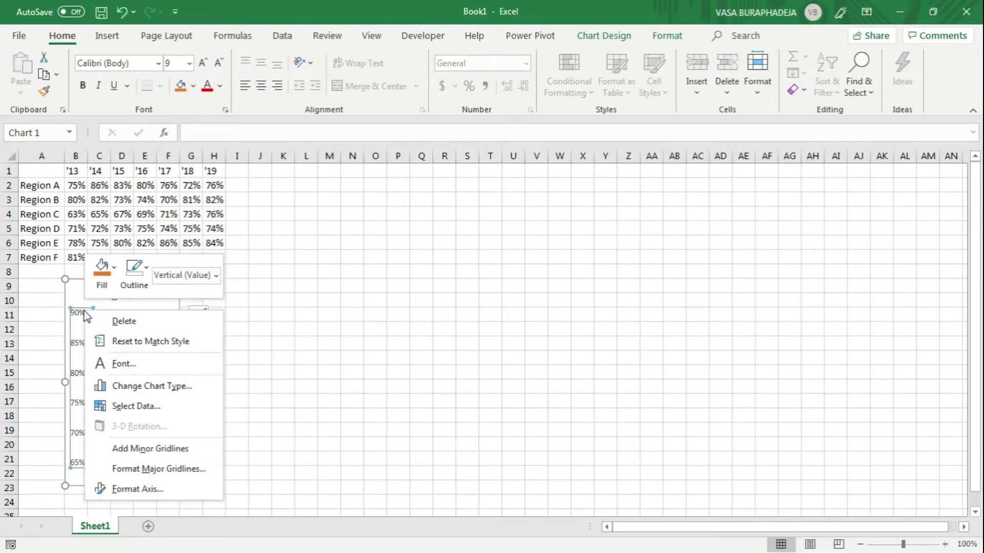
click(136, 490)
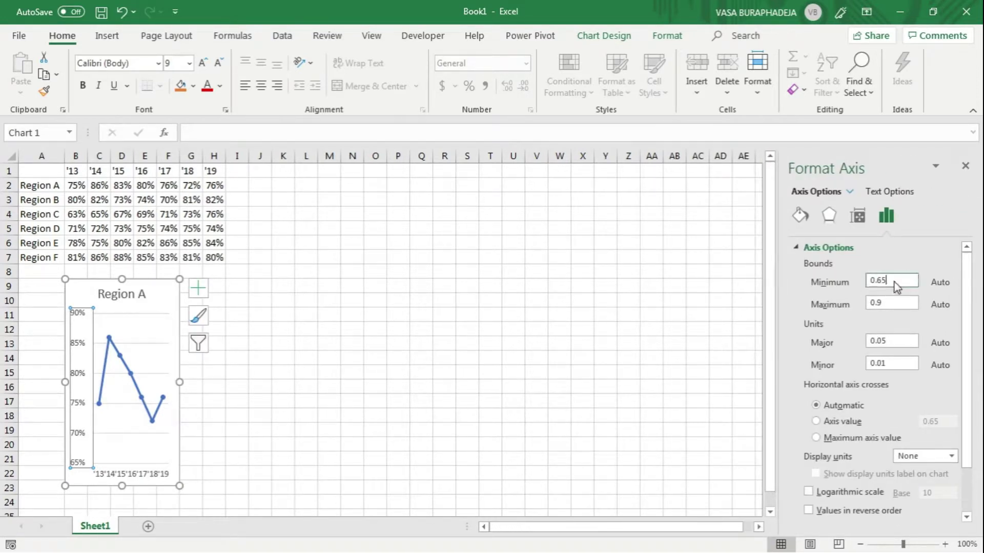
double_click(906, 283)
text(1)
drag(910, 281, 846, 282)
text(.0.0)
key(Return)
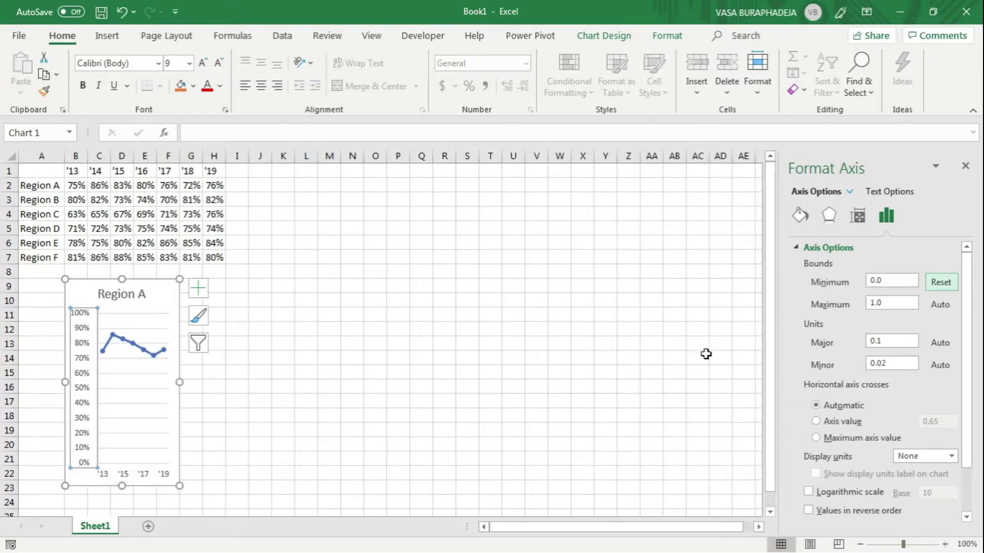
click(894, 305)
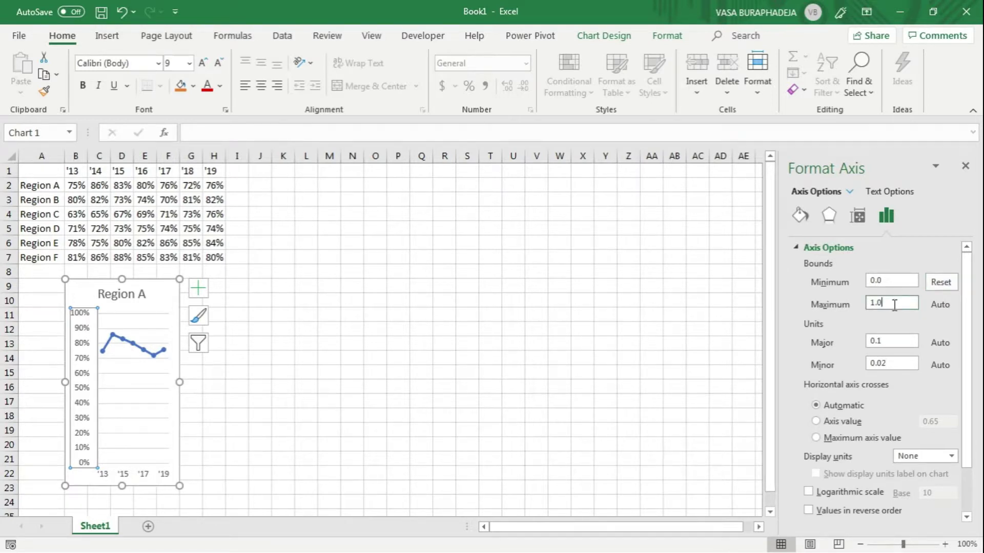
click(886, 342)
Step: Set the horizontal axis labels of the Region A chart to a specified interval unit of 6
click(165, 479)
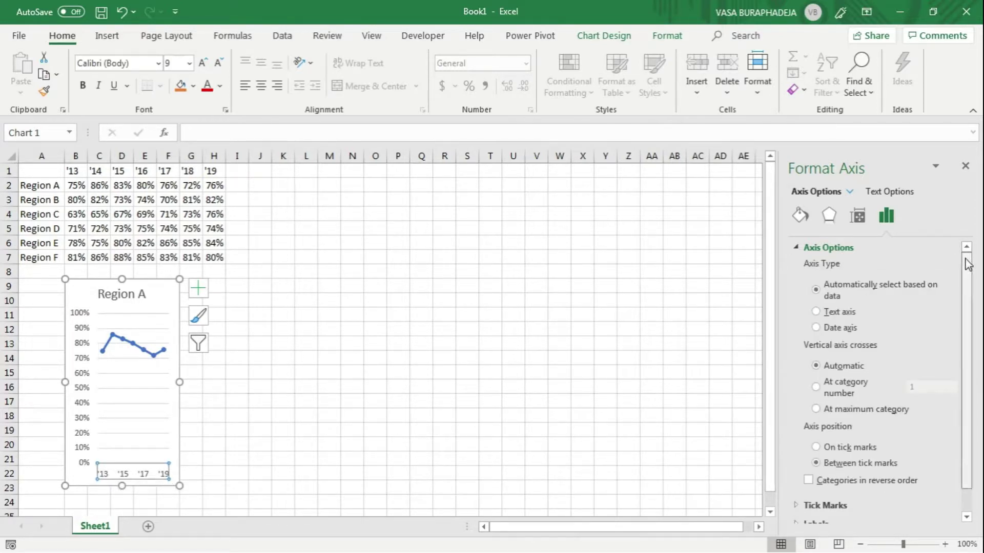
scroll(966, 262, down, 1)
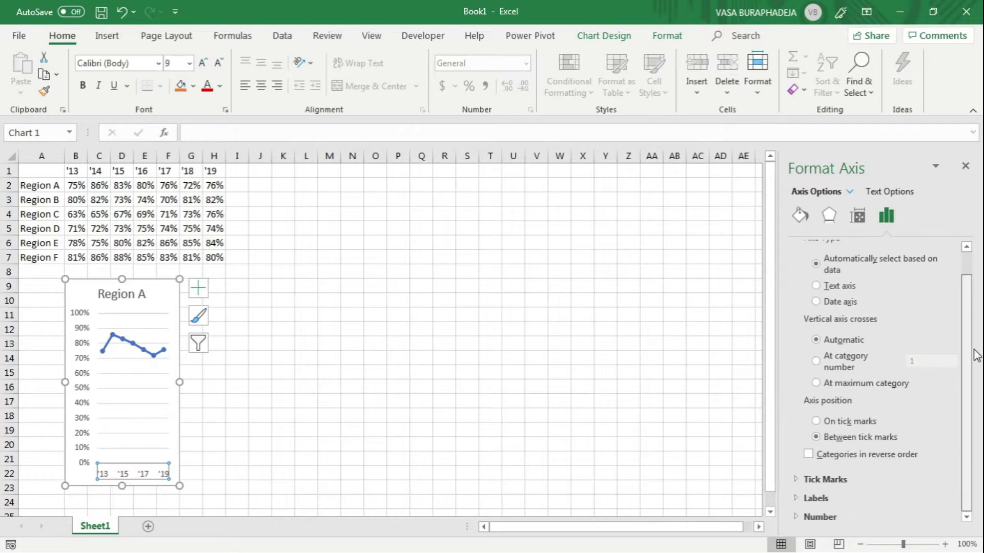
click(816, 498)
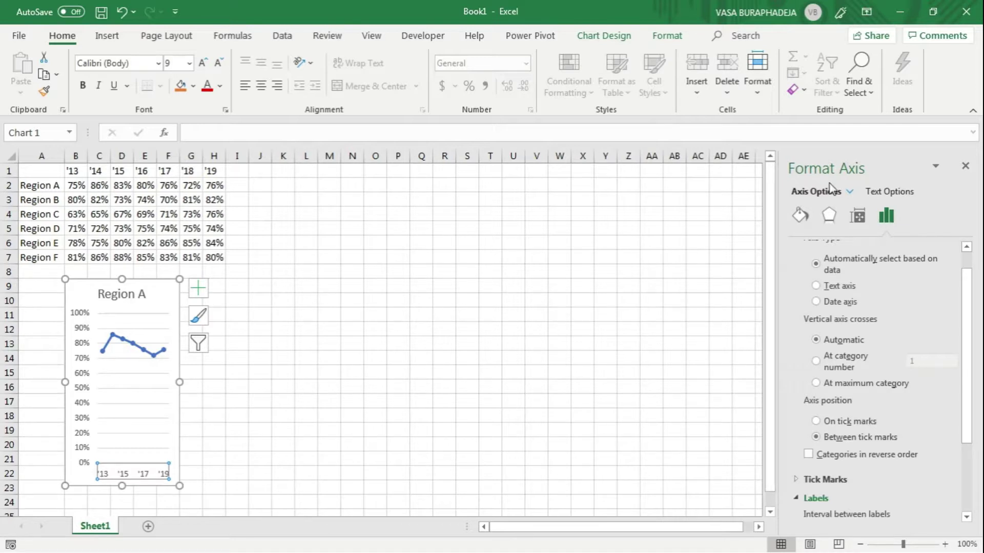
click(888, 217)
drag(976, 302, 979, 402)
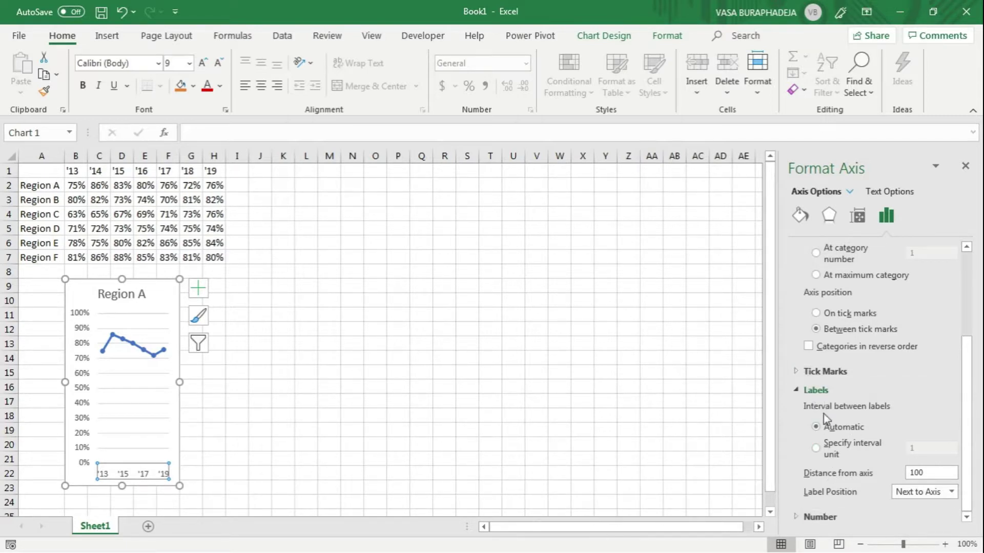
click(828, 454)
double_click(929, 449)
text(6)
key(Return)
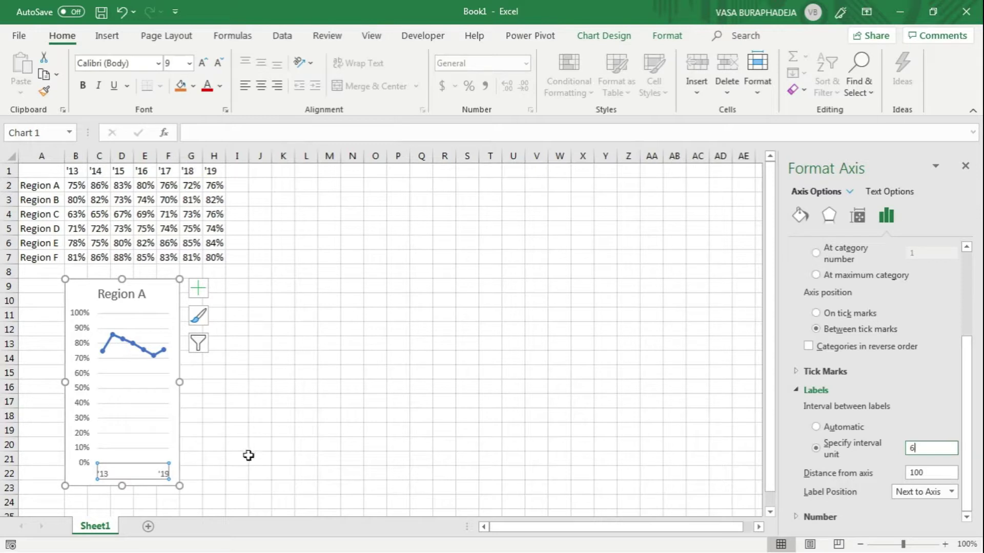
click(236, 434)
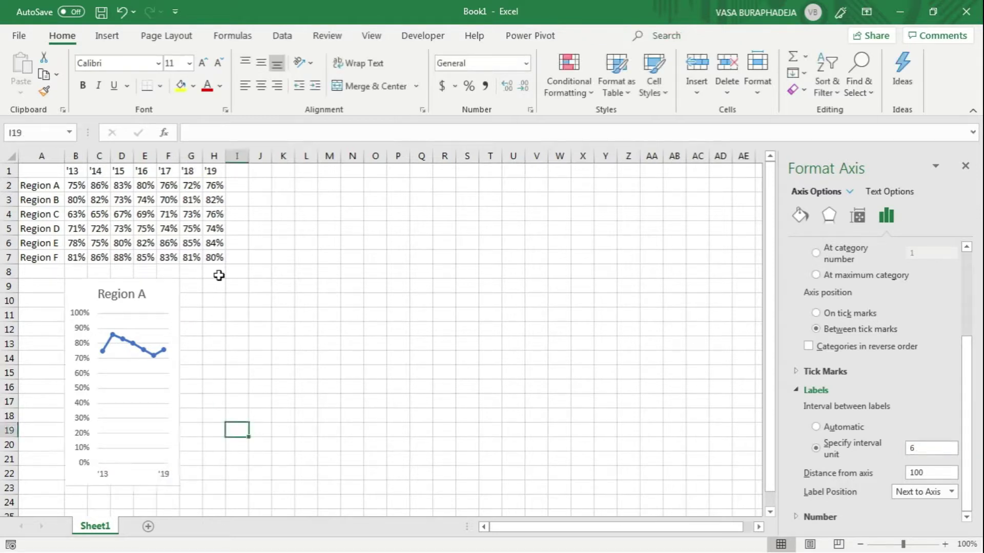
Step: Duplicate the Region A chart and place the copy beside the original, starting in cell H9
click(139, 283)
click(81, 281)
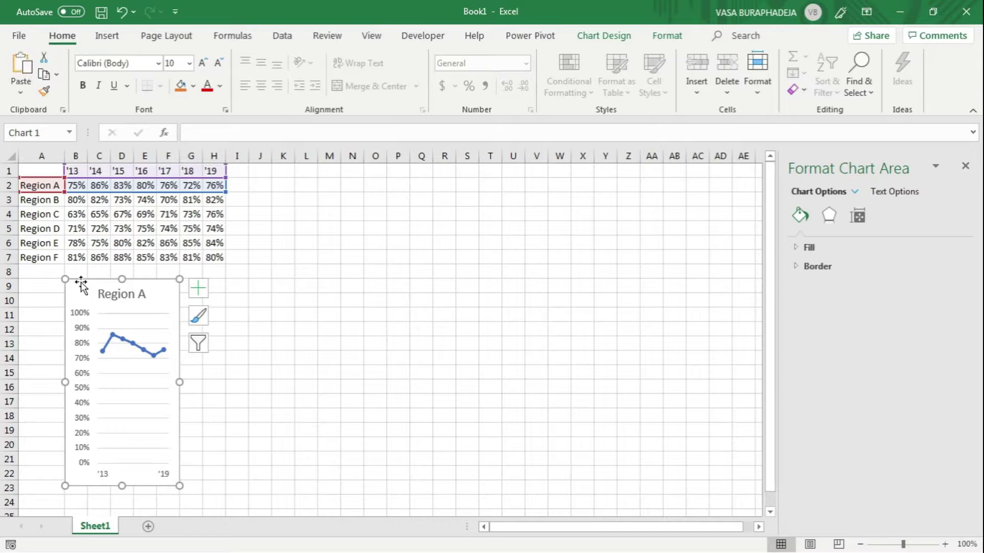
click(219, 287)
key(ctrl+v)
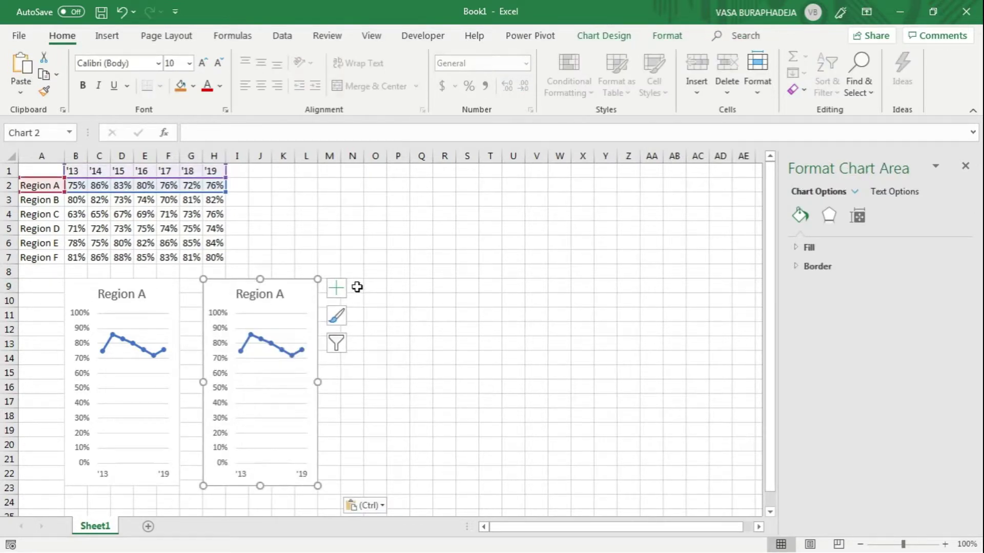
click(220, 318)
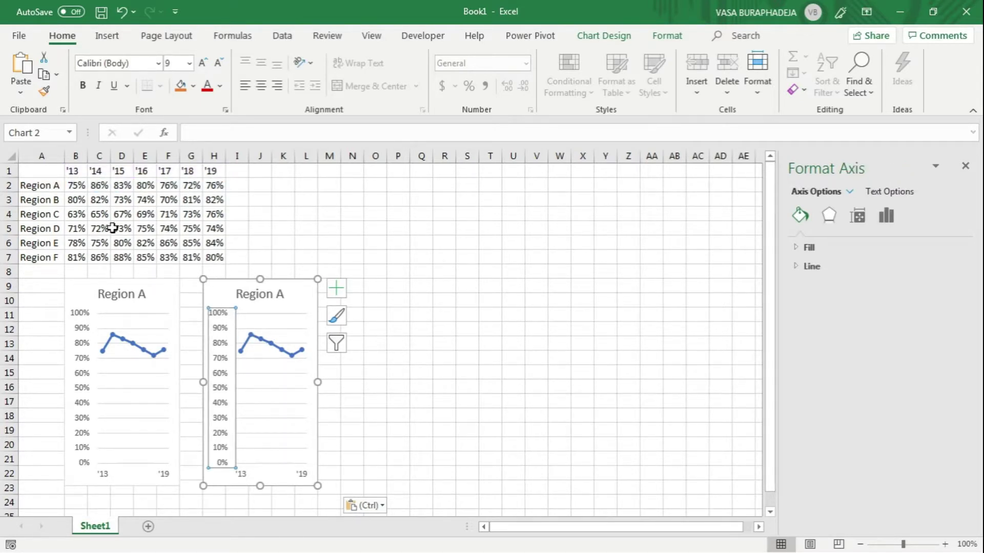
click(163, 282)
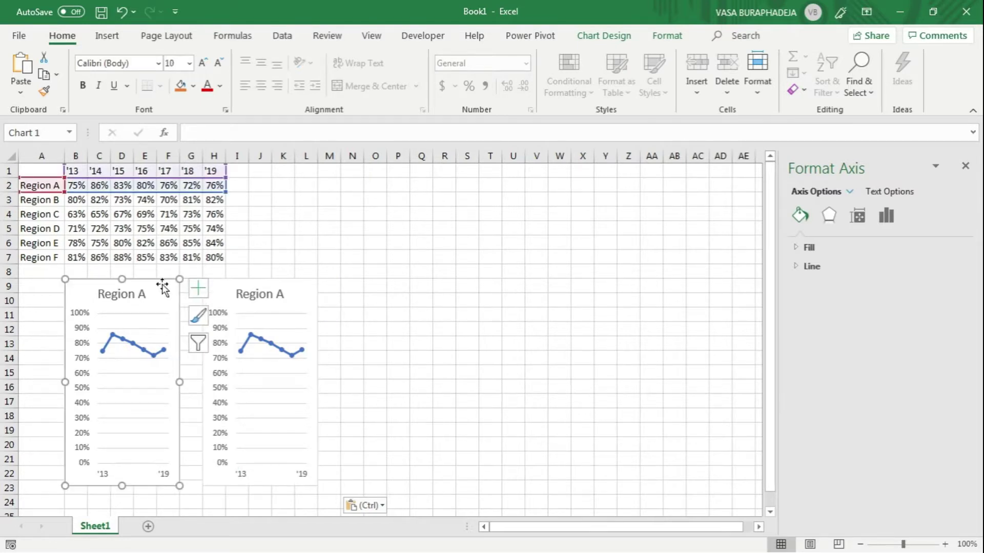
click(228, 289)
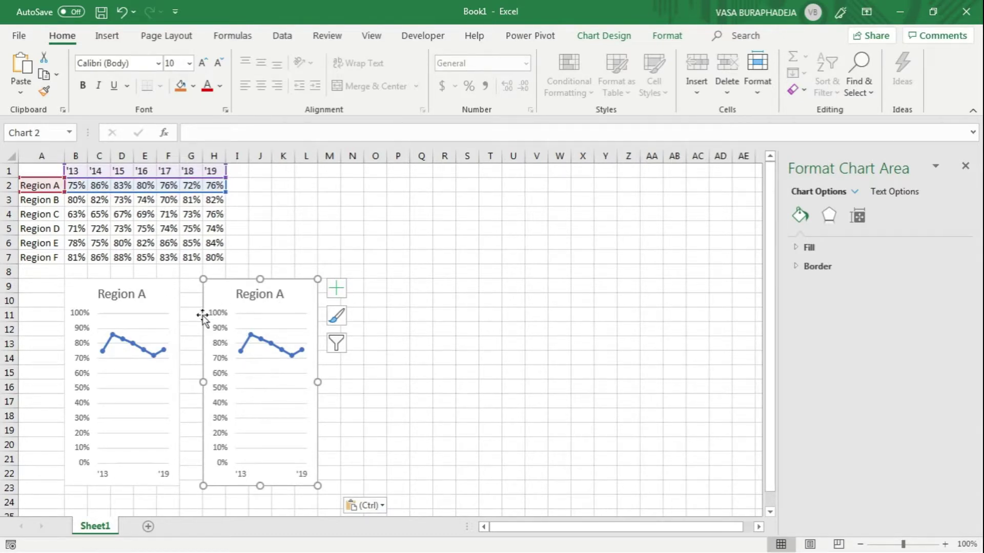
click(220, 328)
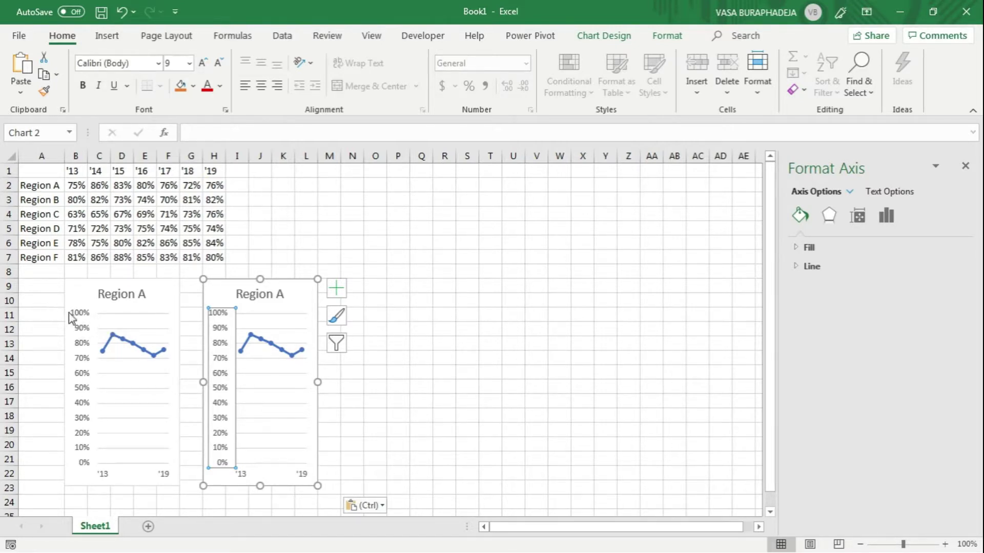
Step: Point the copied chart's data source at the Region B row instead of the Region A row
click(222, 283)
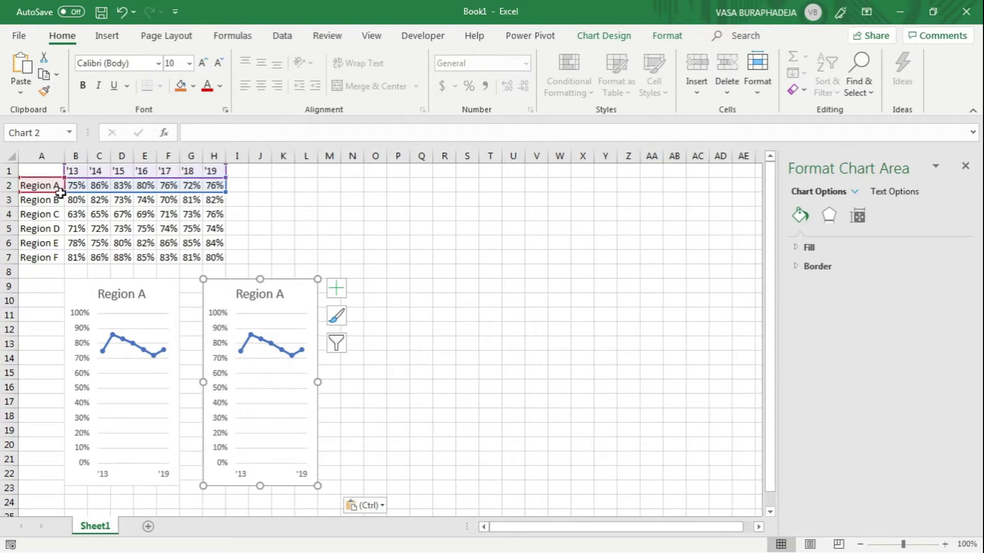
drag(53, 193, 81, 197)
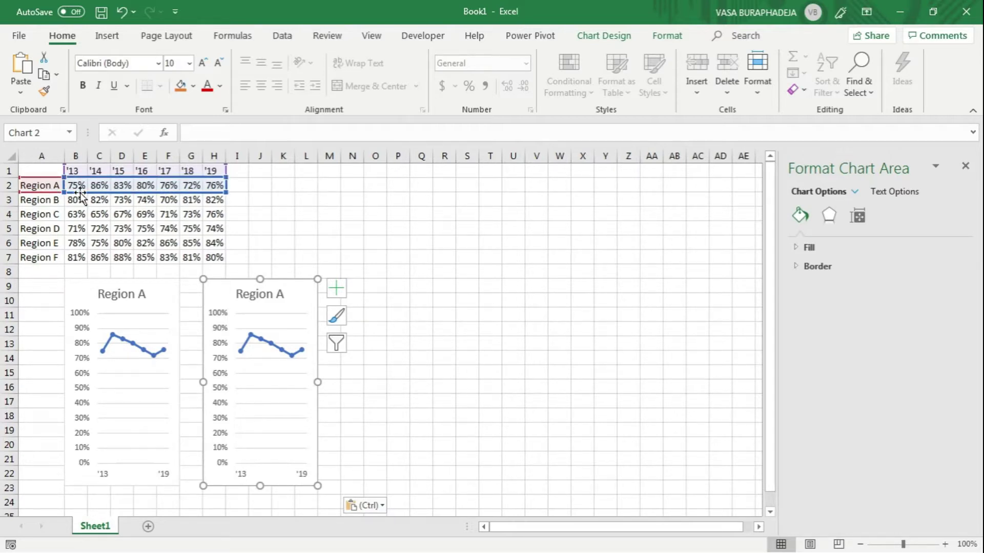
mouse_move(78, 196)
mouse_down()
mouse_move(97, 195)
mouse_move(85, 196)
mouse_move(85, 213)
mouse_move(83, 202)
mouse_up()
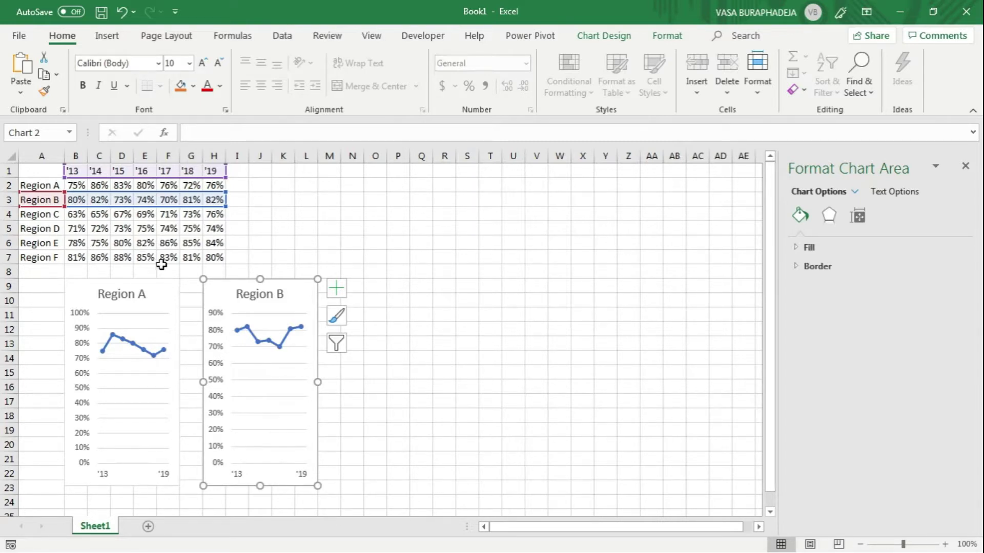
click(281, 244)
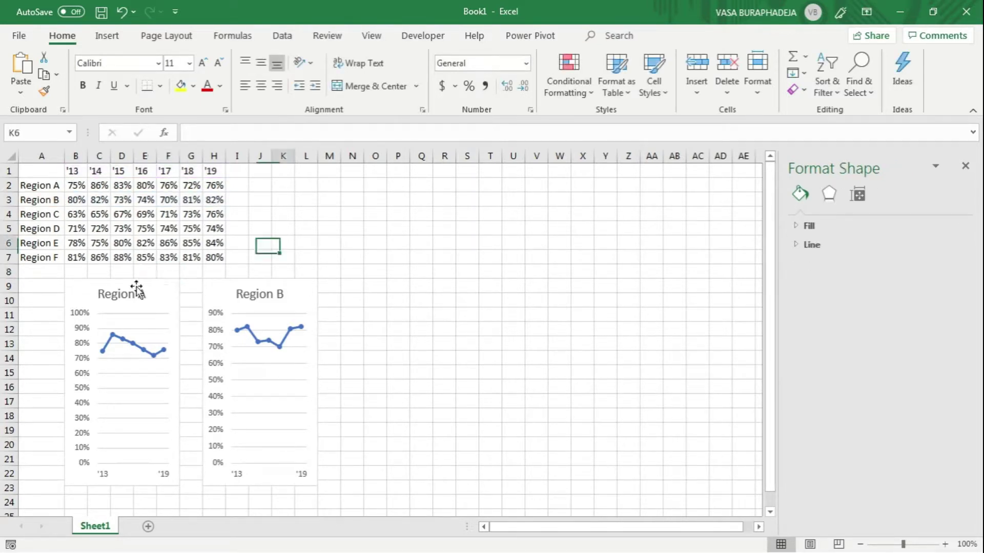
Step: Set the border and fill of the Region A series markers to the green theme color
click(164, 350)
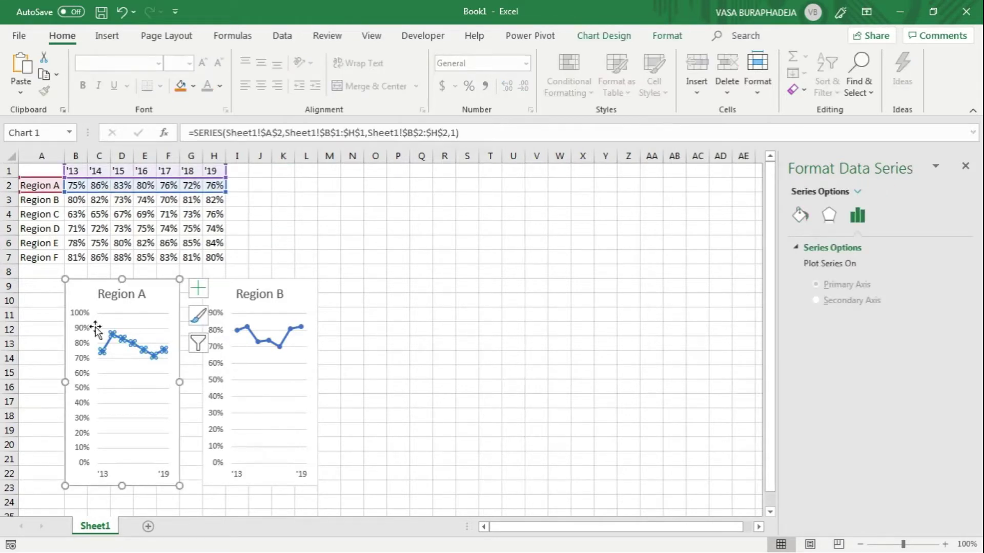
click(801, 216)
click(853, 250)
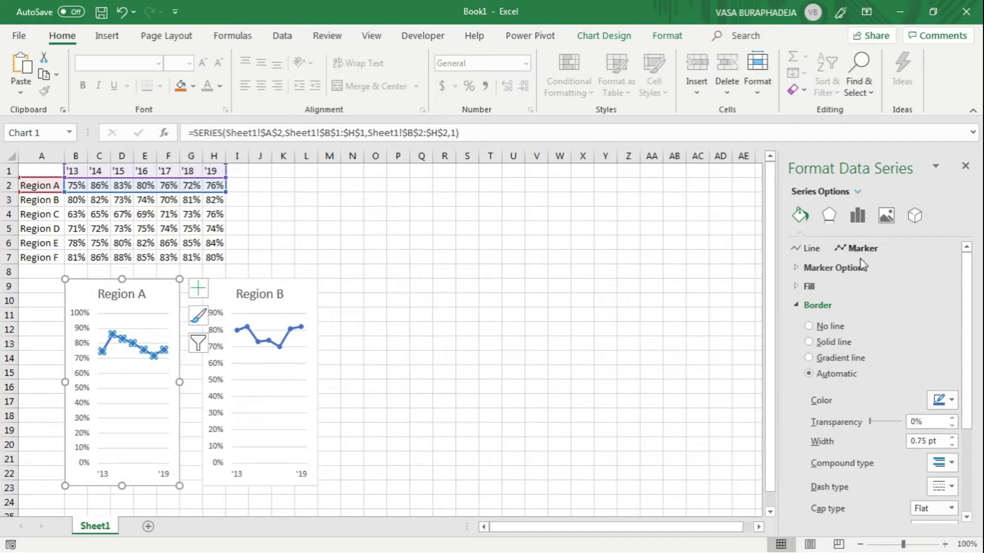
click(943, 400)
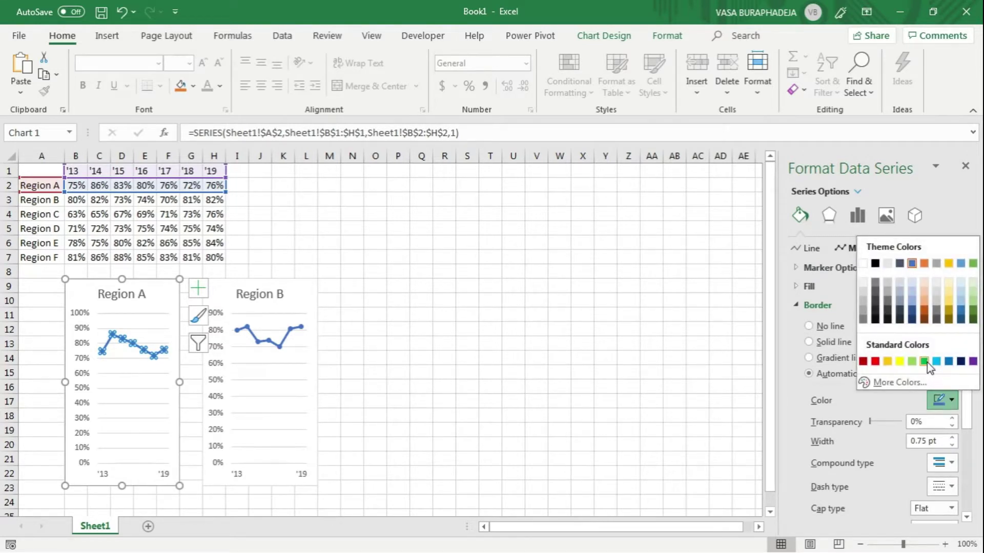
click(973, 265)
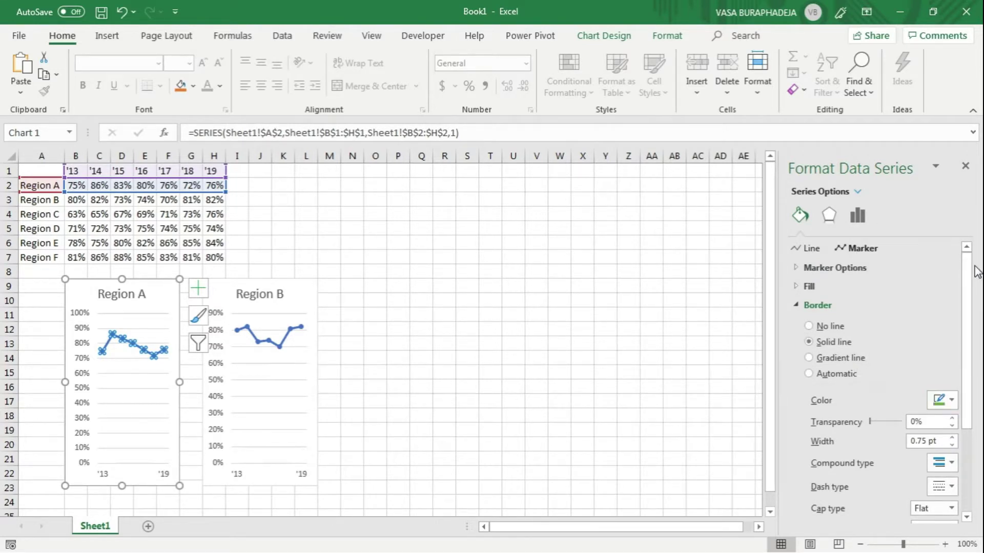
scroll(958, 390, down, 1)
scroll(846, 348, up, 1)
click(808, 286)
click(950, 431)
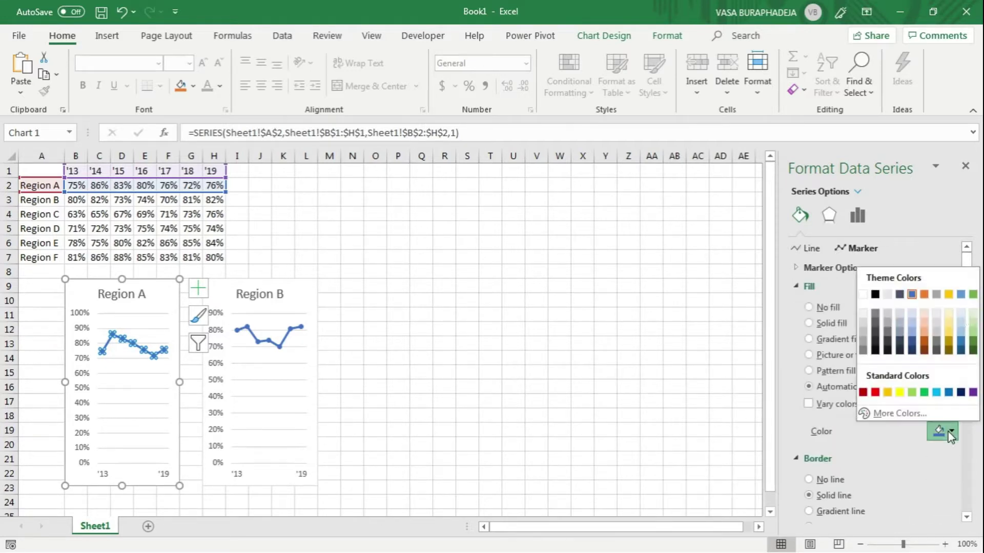
click(972, 294)
Step: Set the line color of the Region A series to the same green theme color as its markers
click(813, 251)
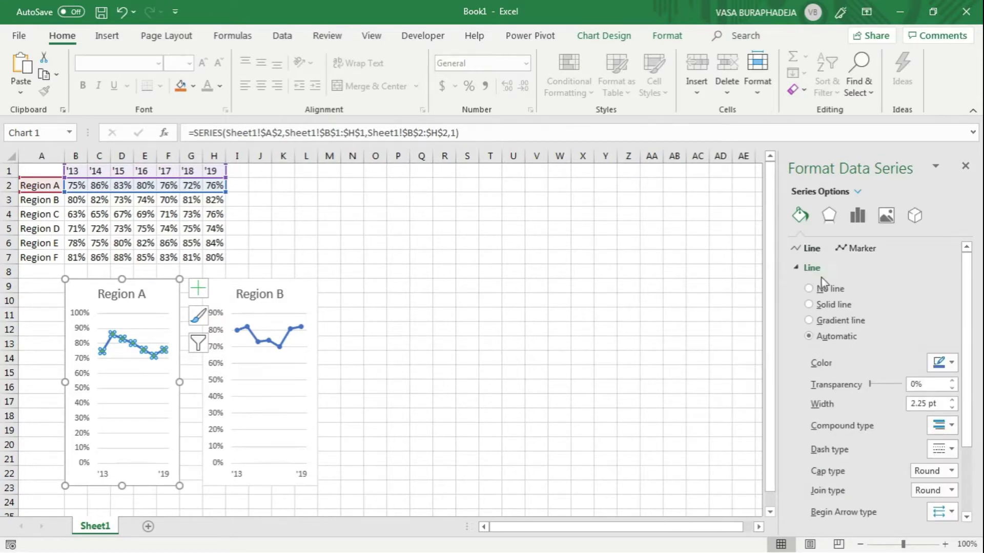
click(943, 364)
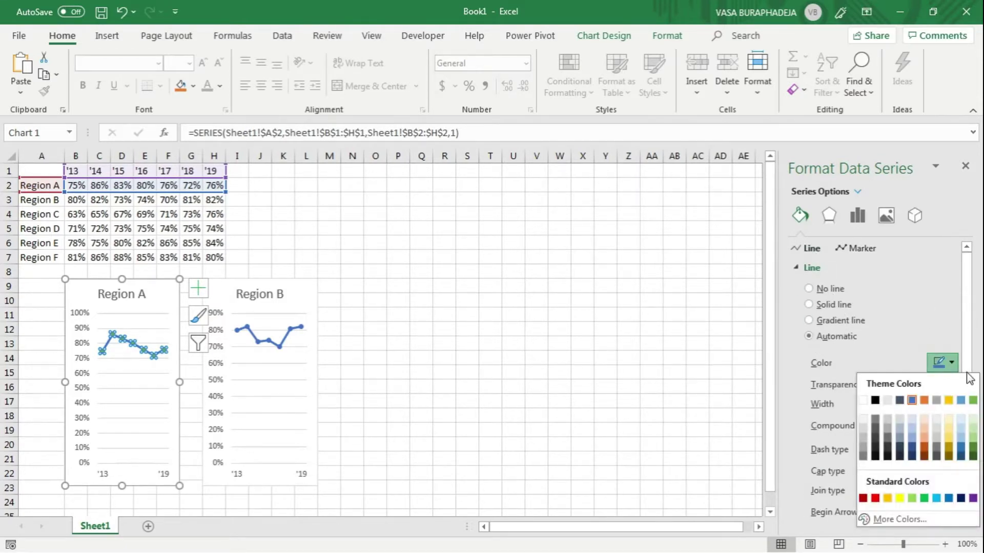
click(972, 400)
click(528, 329)
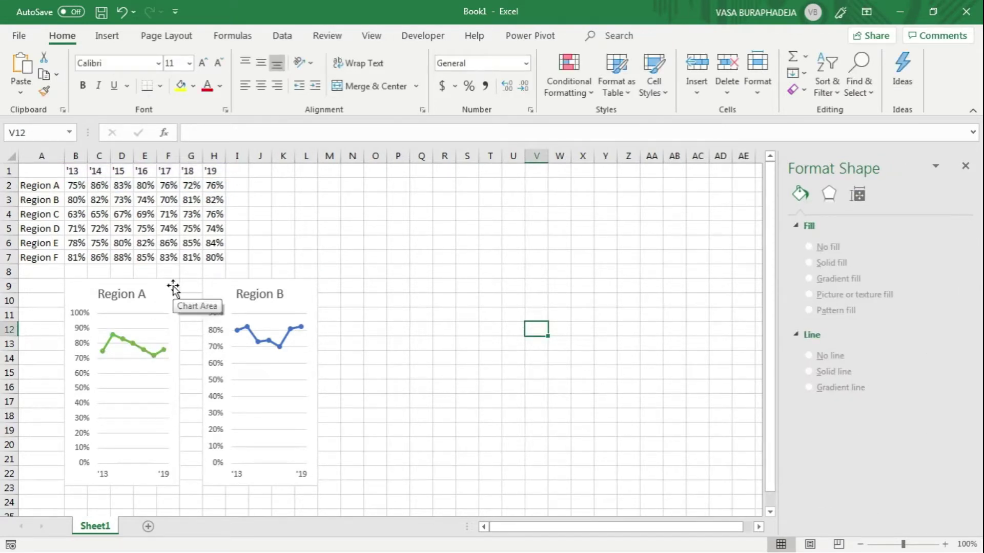
Step: Replace the Region B chart with a copy of the green Region A chart at cell H9, pointed at the Region B row
click(212, 288)
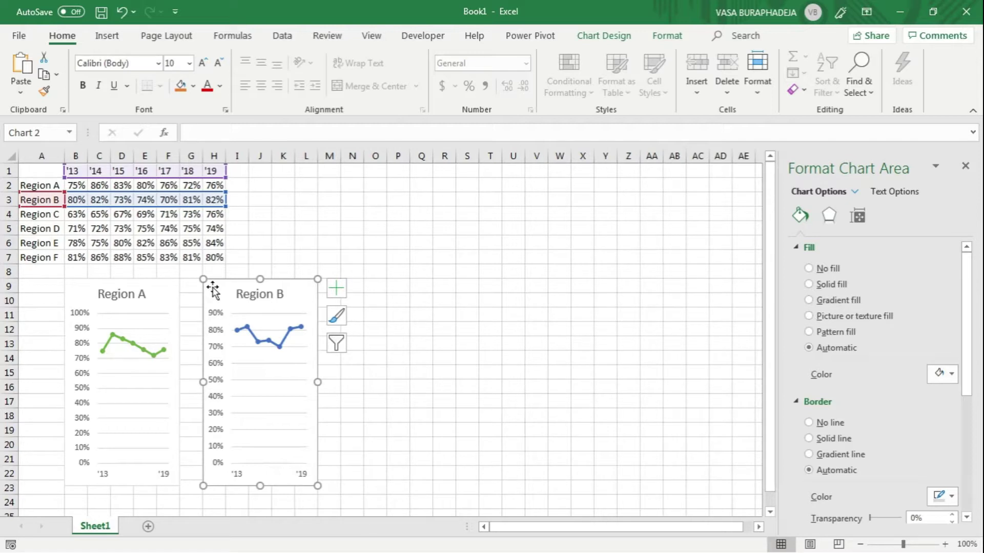
key(Delete)
click(174, 283)
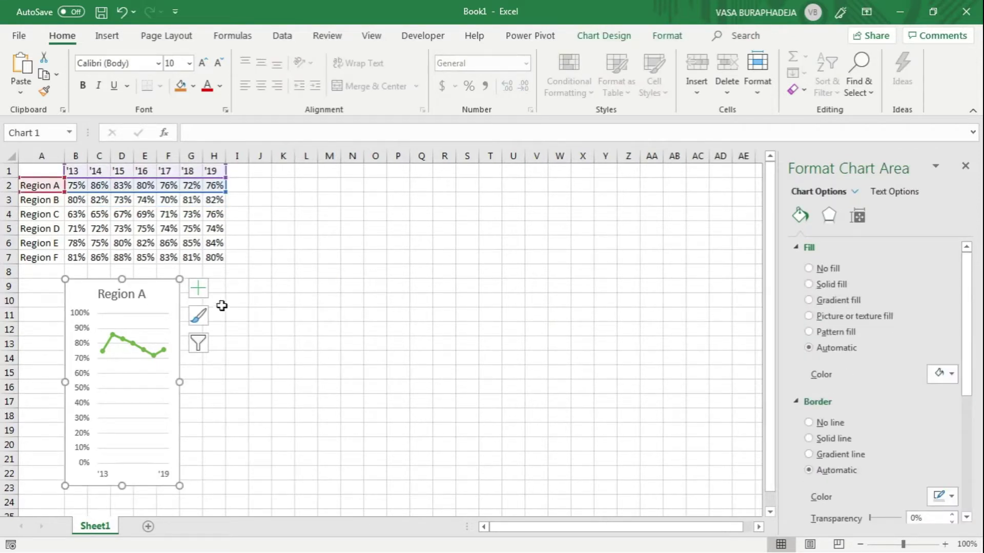
key(ctrl+c)
click(221, 289)
key(ctrl+v)
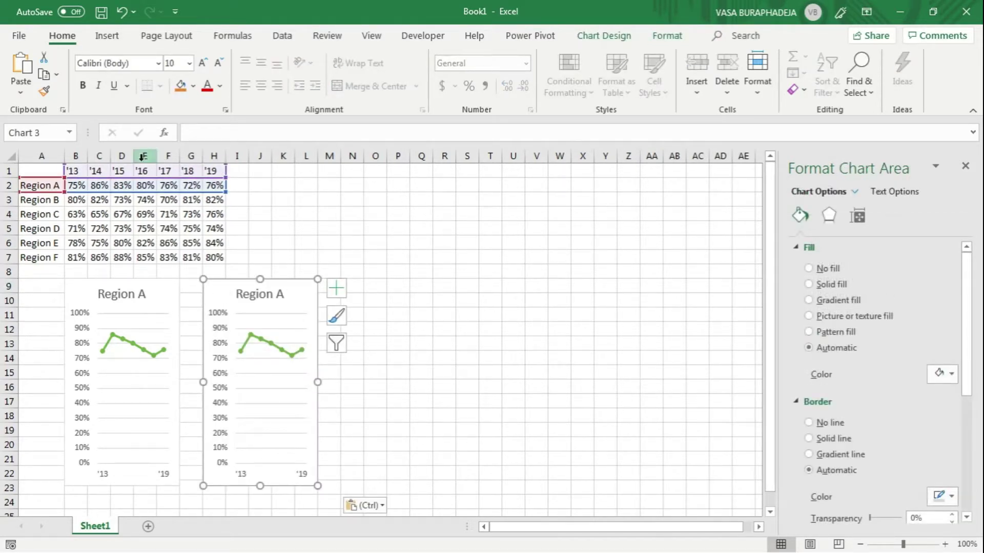
drag(77, 192, 77, 205)
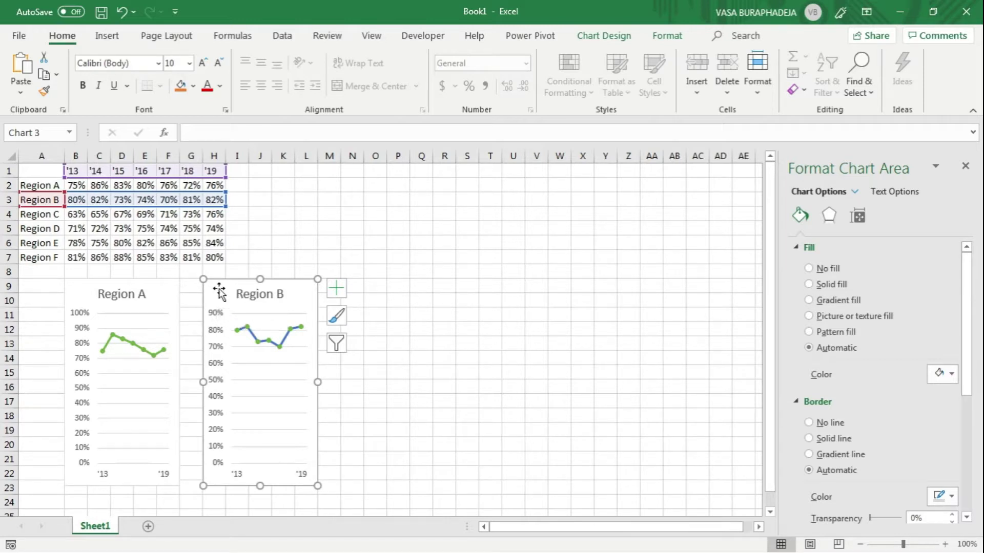
Step: Remove the vertical axis from the Region B chart and narrow the chart so it ends at column K
click(214, 321)
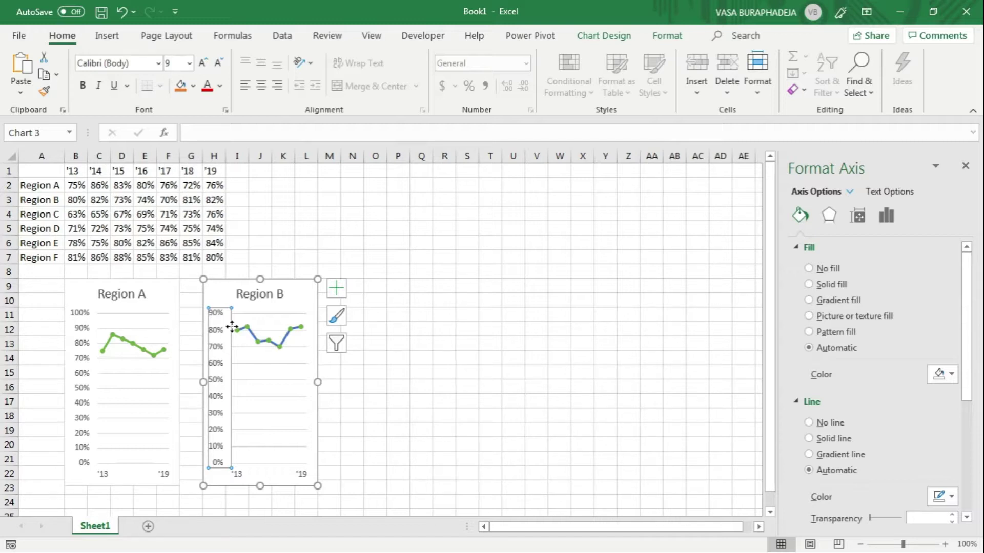
key(Delete)
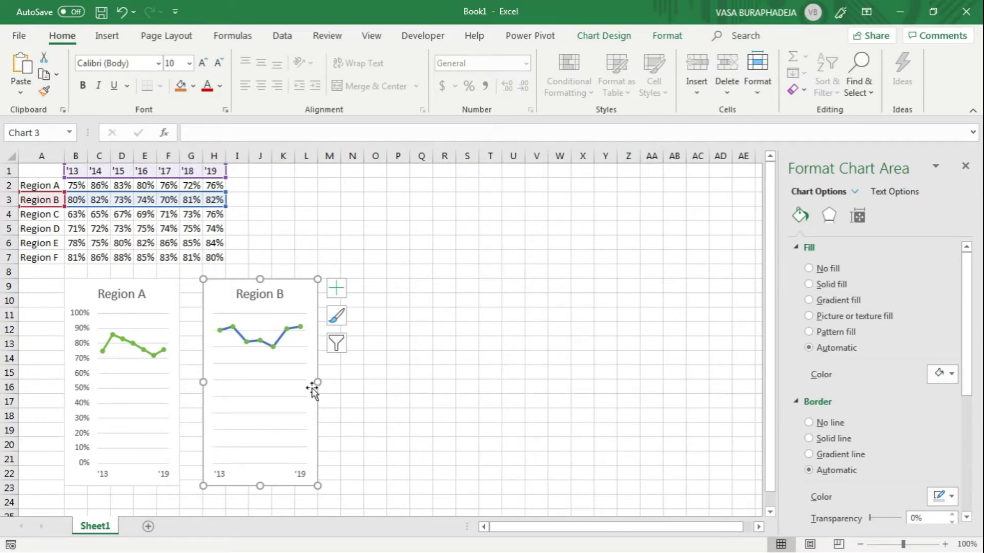
drag(318, 382, 294, 390)
click(484, 330)
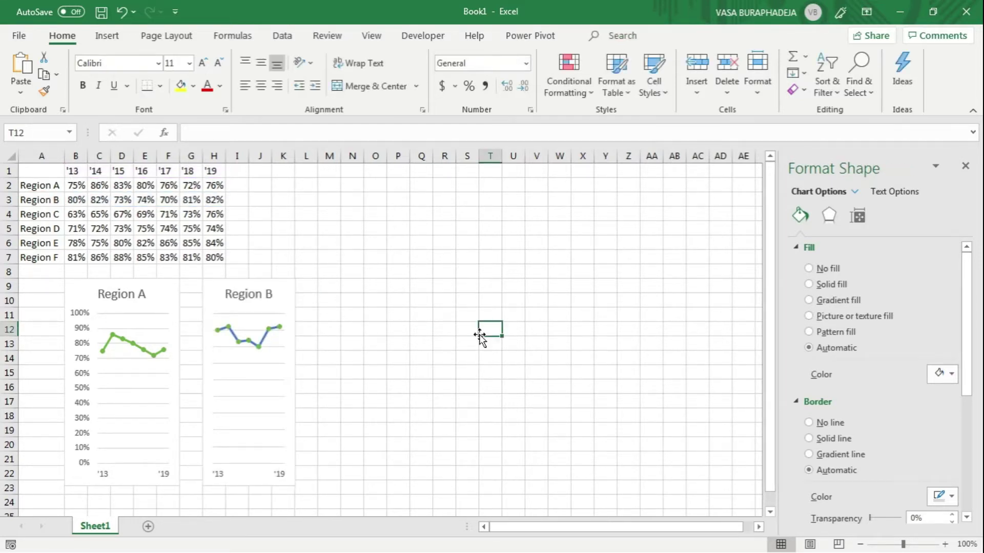
Step: Duplicate the narrowed Region B chart four times along row 9, starting at columns M, R, W and AB
click(275, 285)
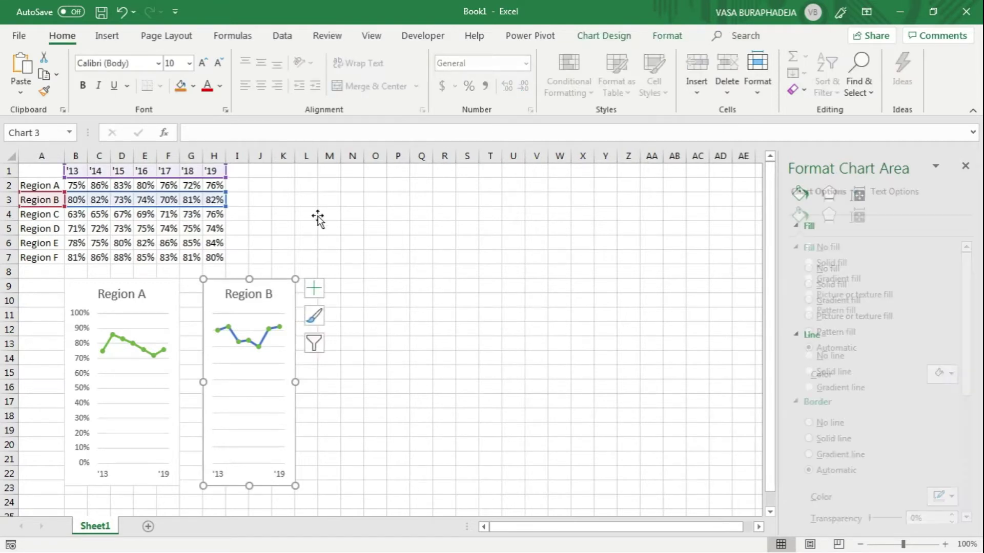
click(330, 290)
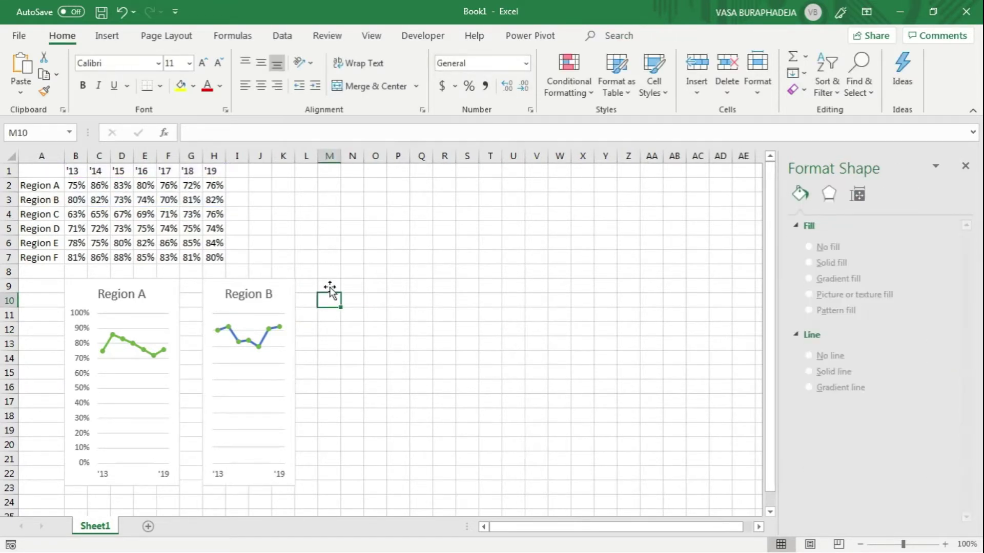
key(ctrl+v)
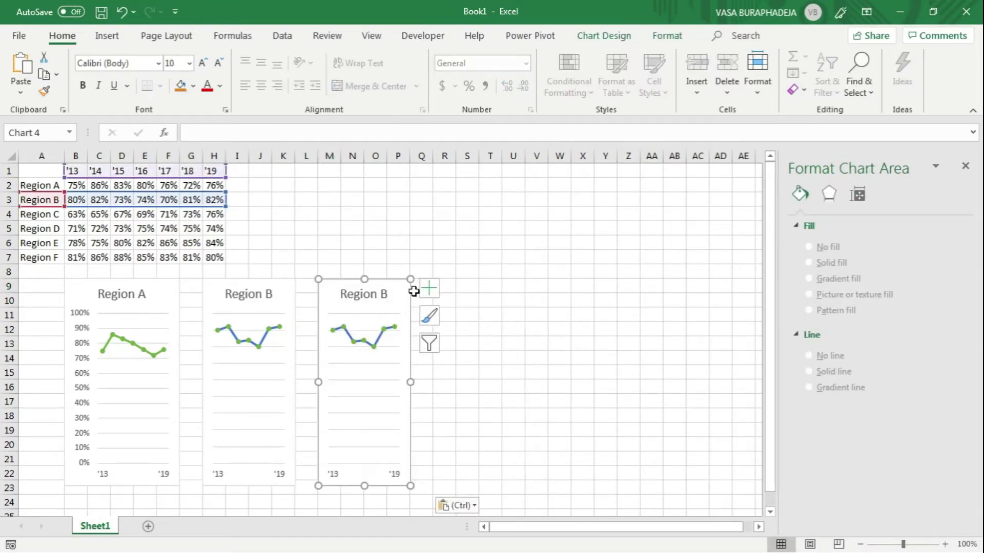
click(453, 289)
key(ctrl+v)
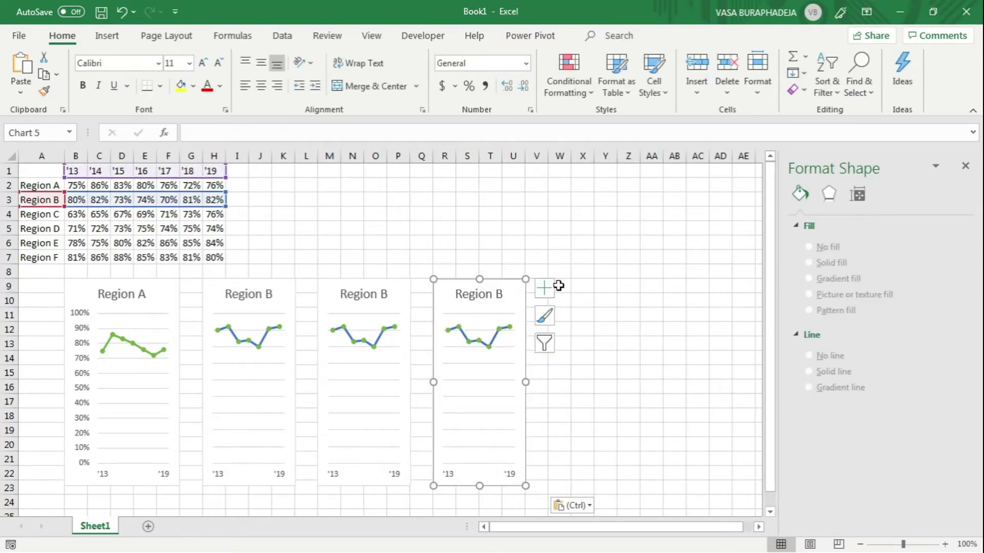
click(561, 287)
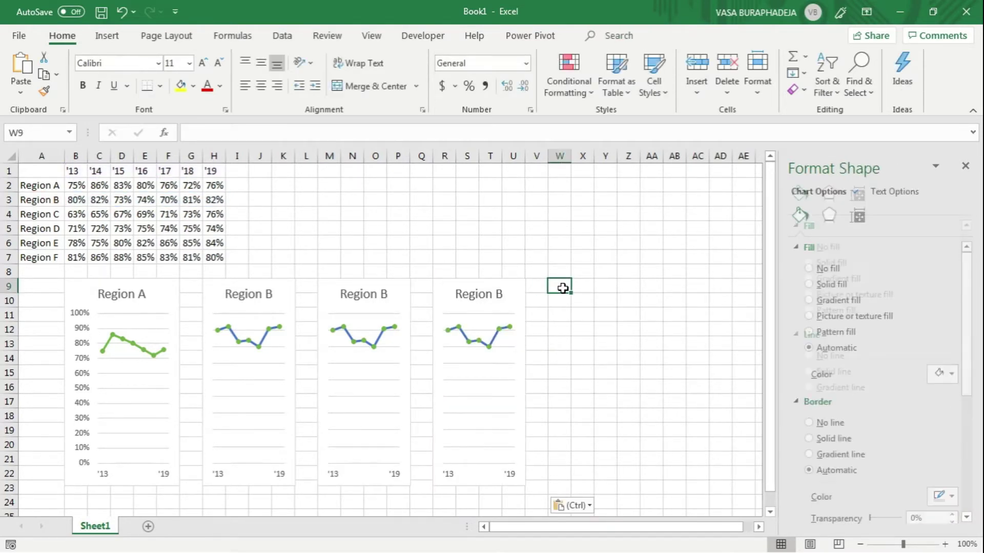
key(ctrl+v)
click(676, 285)
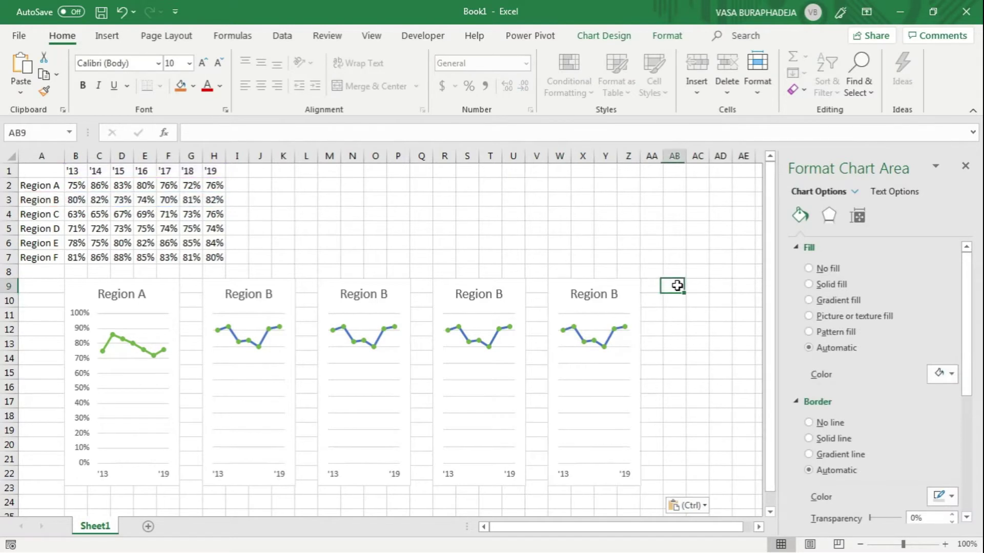
key(ctrl+v)
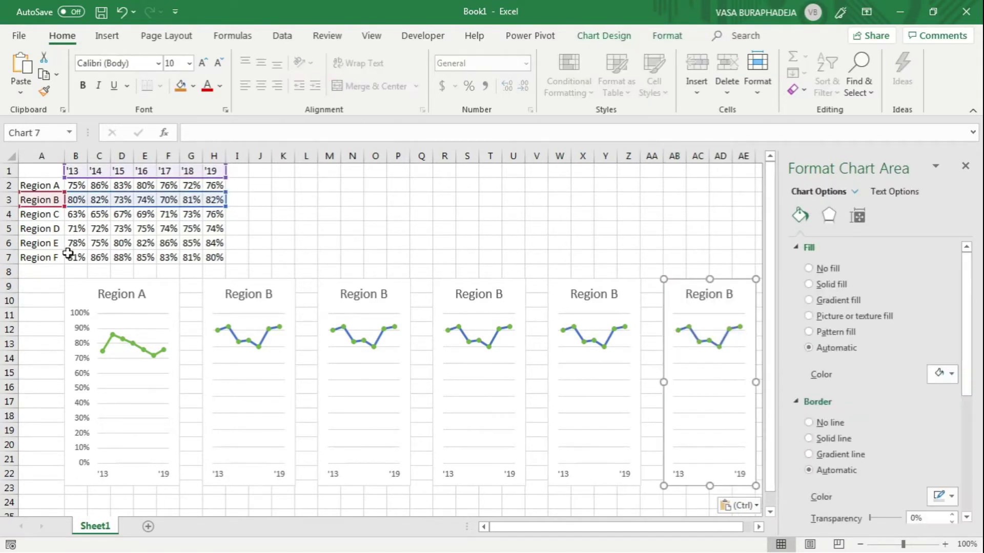
click(488, 242)
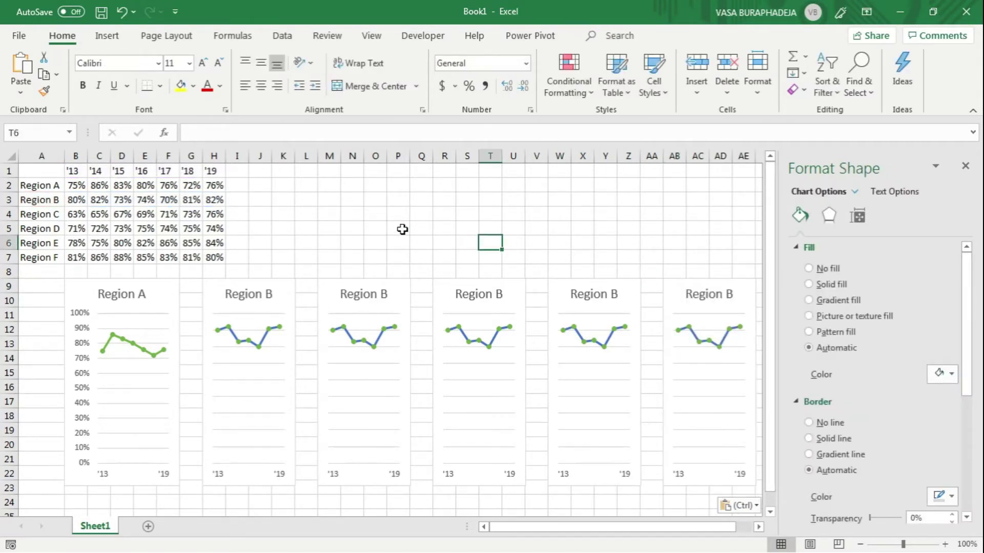
Step: Point the data source of the third chart, at column M, at the Region C row
click(332, 291)
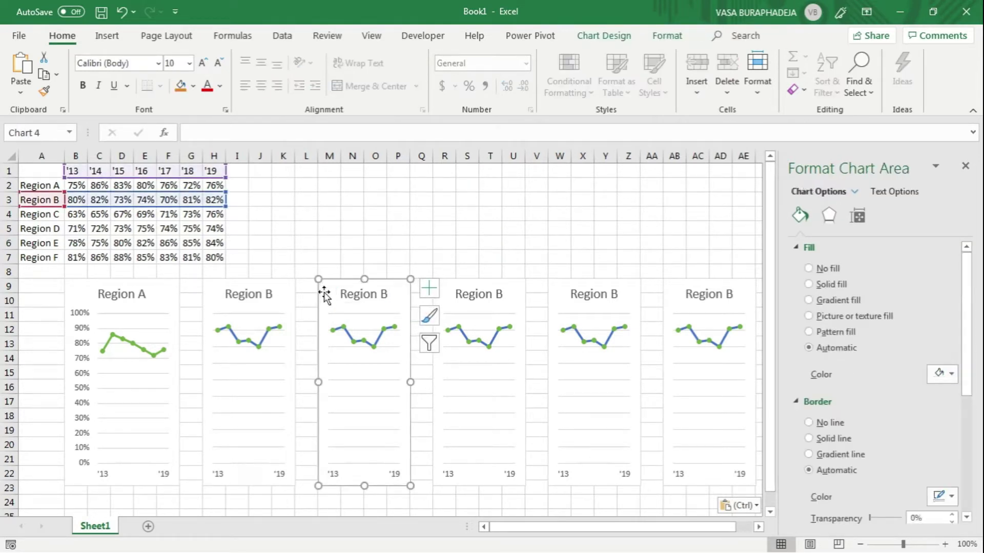
drag(83, 208, 84, 221)
Step: Point the data source of the fourth chart, at column R, at the Region D row and the fifth, at column W, at the Region E row
click(465, 285)
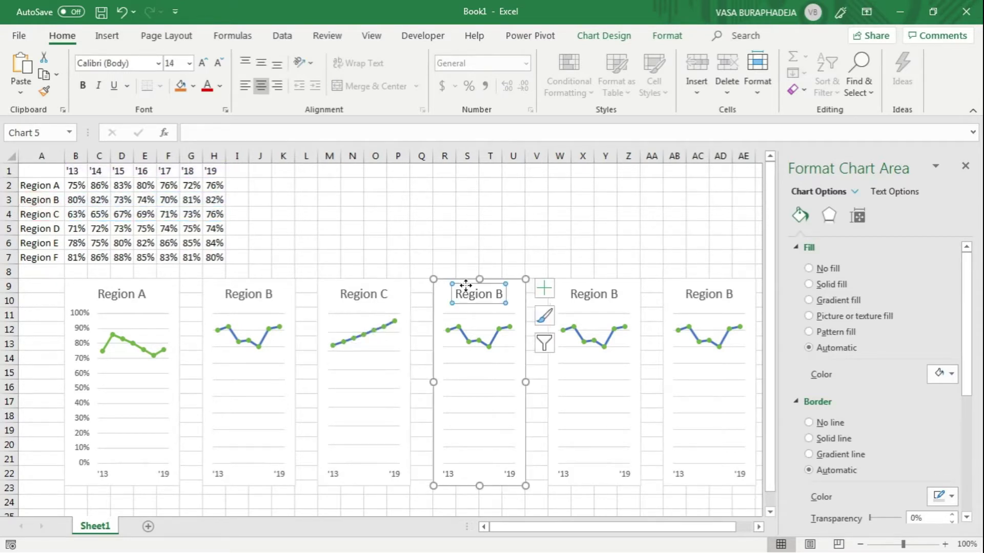
click(439, 281)
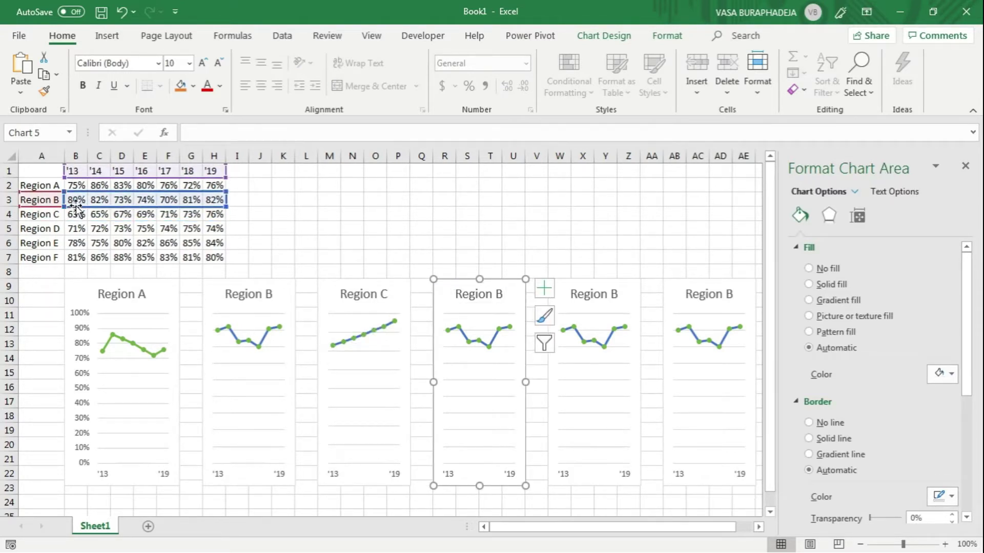
drag(76, 210, 95, 250)
click(588, 276)
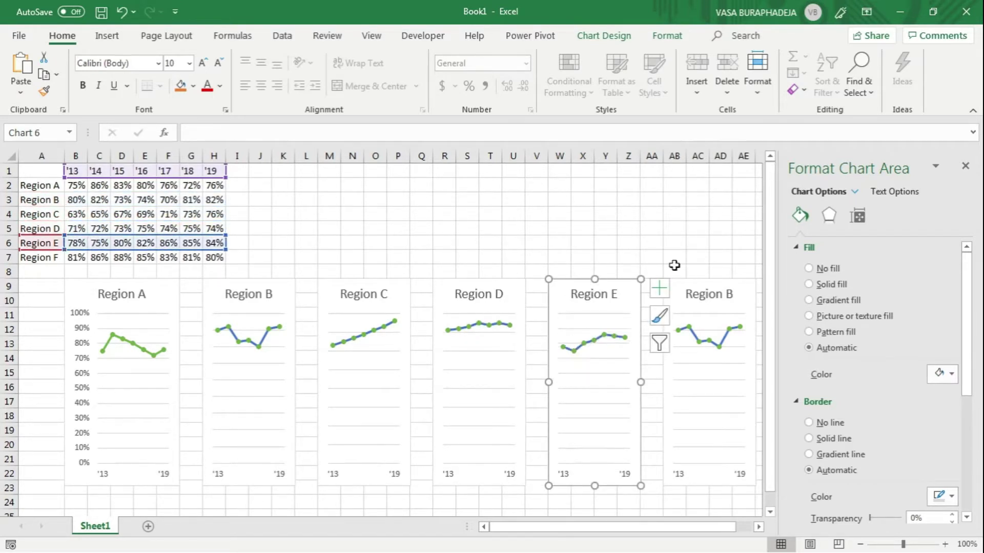
Step: Point the data source of the sixth chart, at column AB, at the Region F row
click(697, 286)
click(81, 204)
click(81, 214)
click(715, 289)
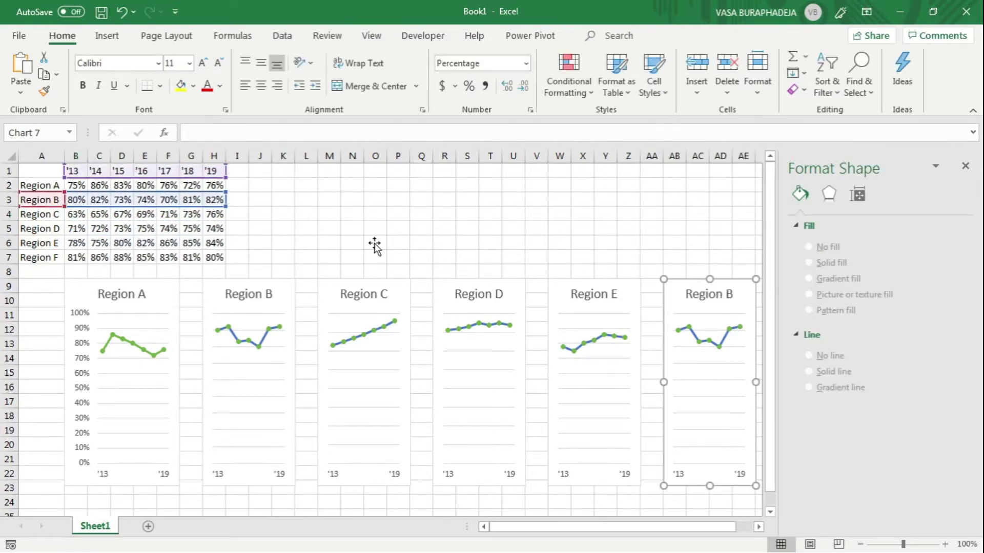
drag(56, 207, 56, 265)
click(411, 186)
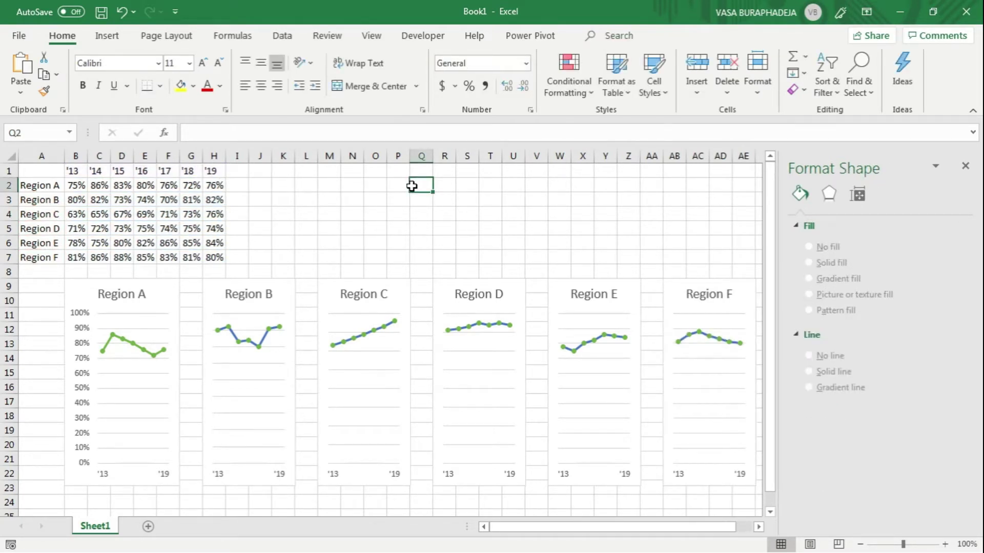
Step: Remove the border line around the Region A chart
click(292, 302)
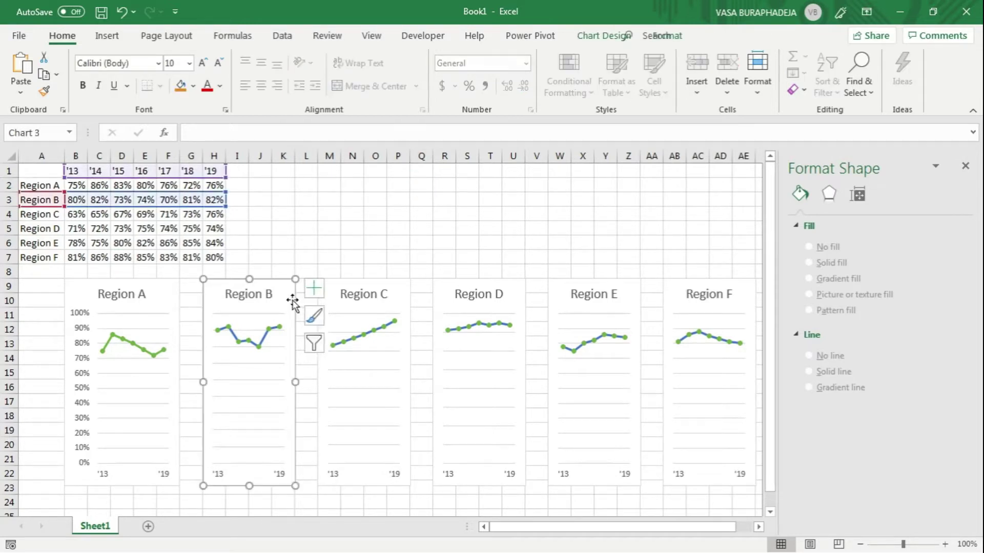
click(174, 282)
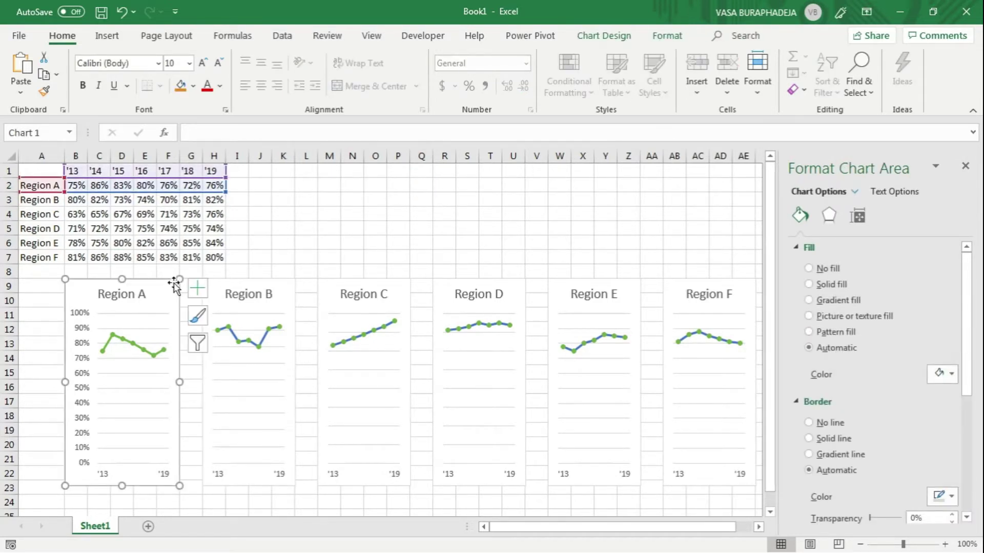
click(611, 41)
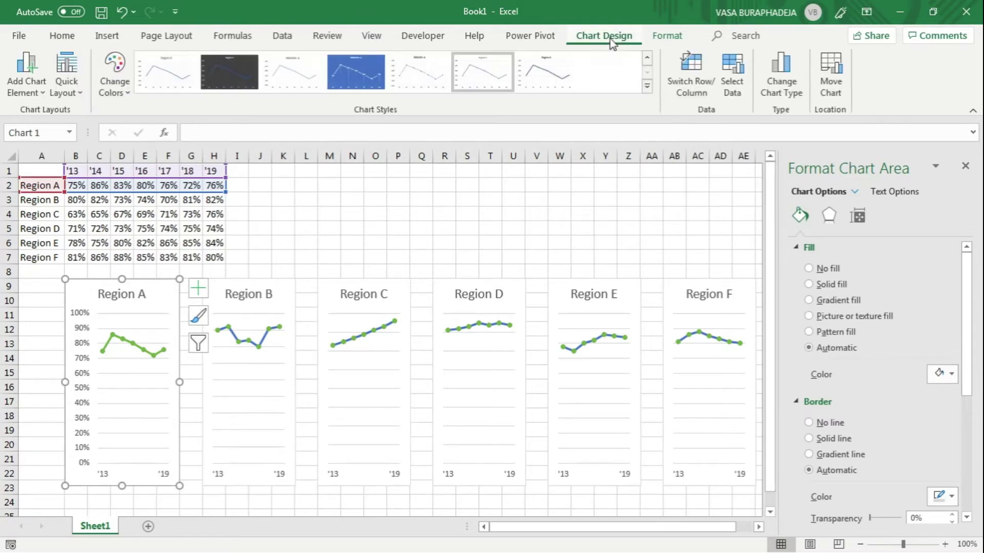
click(666, 30)
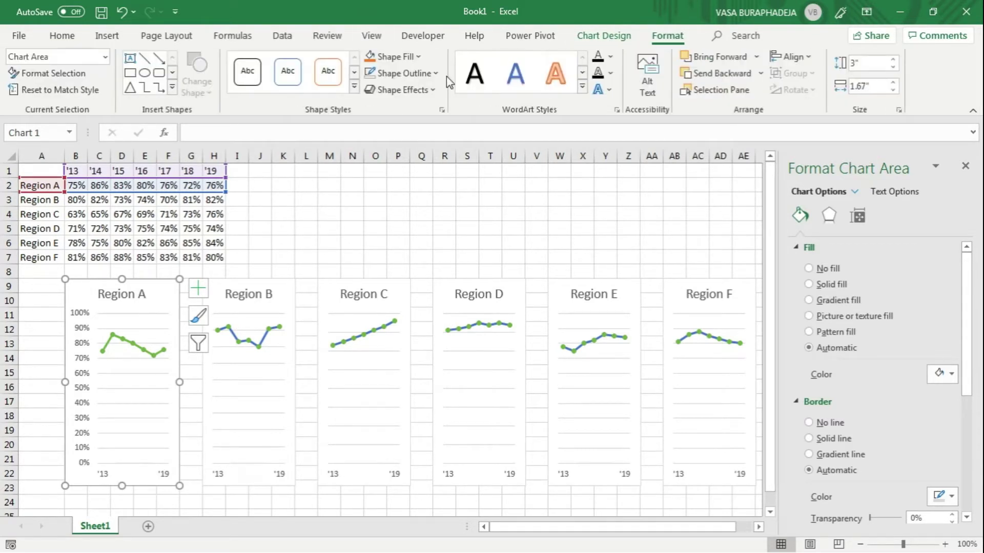
click(372, 77)
click(267, 271)
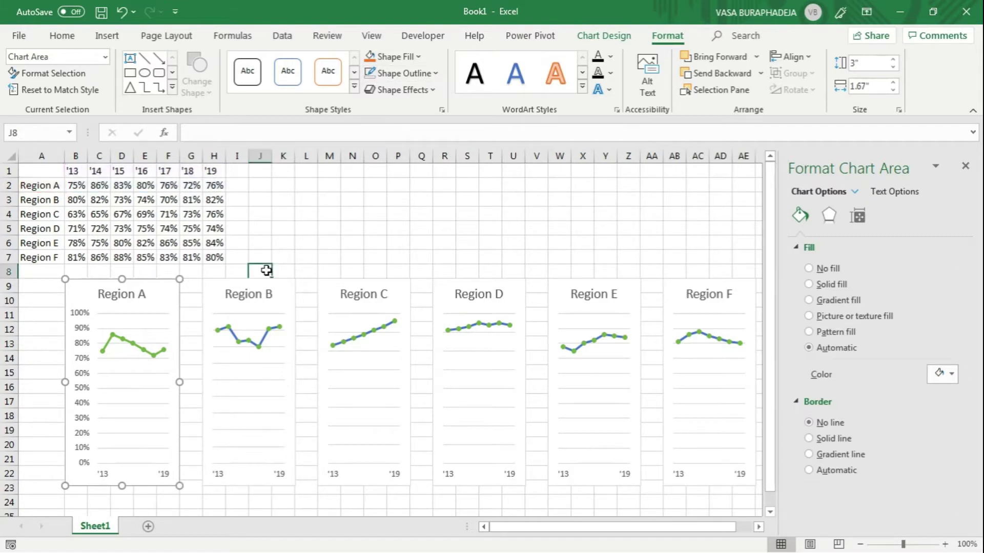
Step: Remove the border line around the Region B chart as well
click(285, 283)
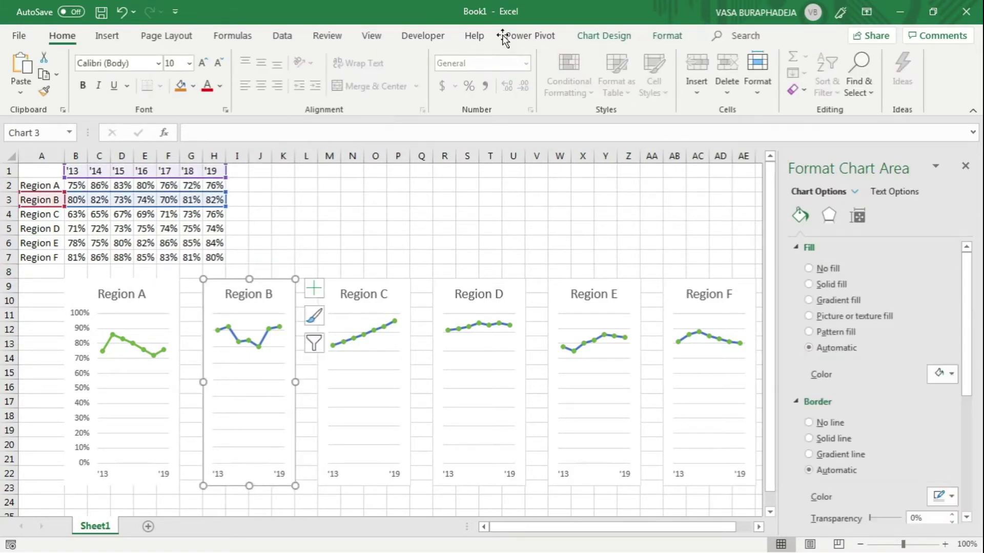
click(668, 36)
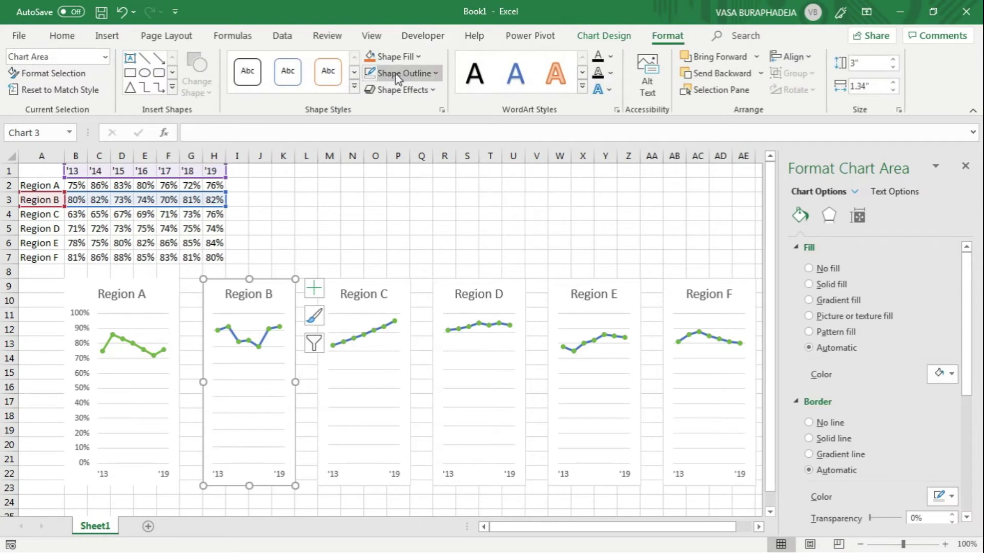
click(370, 73)
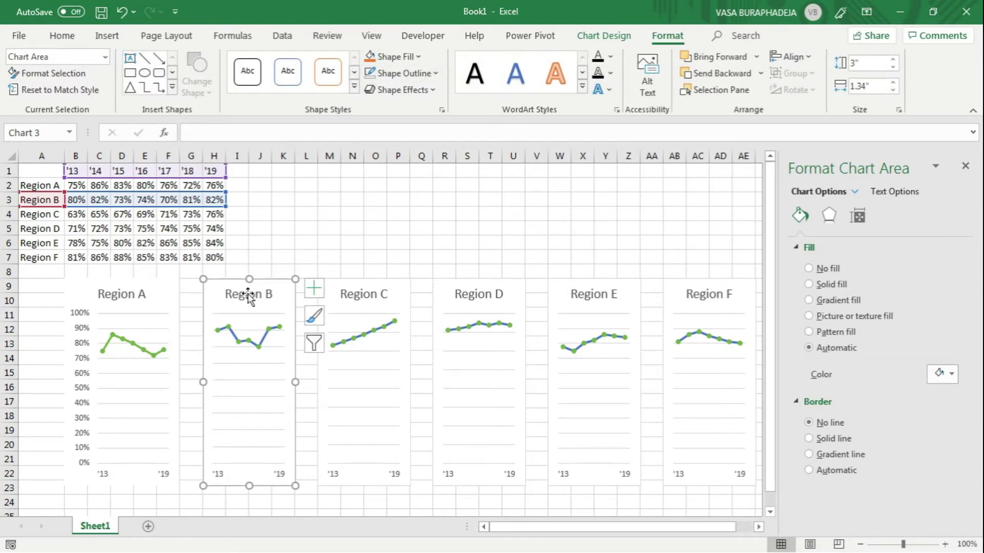
Step: Recolor the data line in the Region B chart with the green theme color to match its markers
click(235, 336)
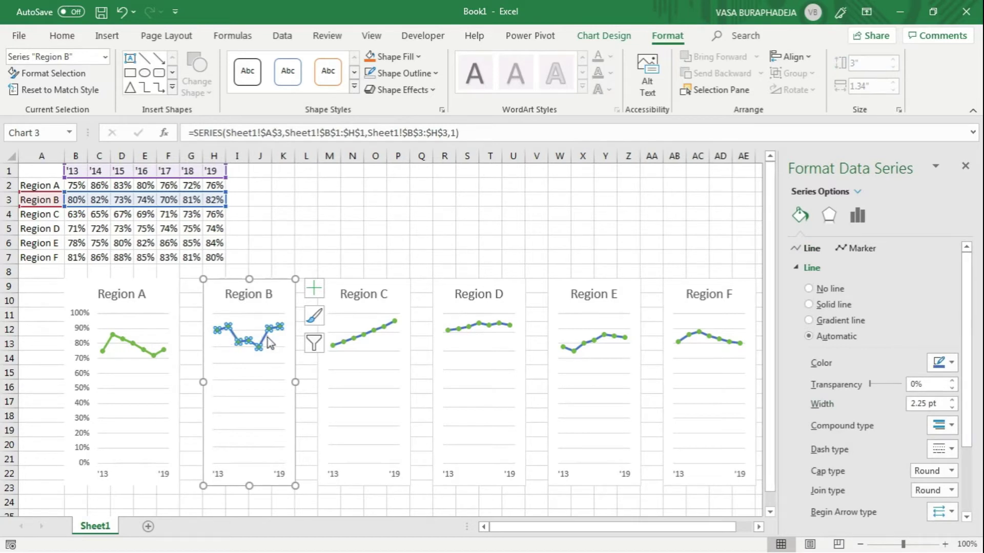
click(952, 365)
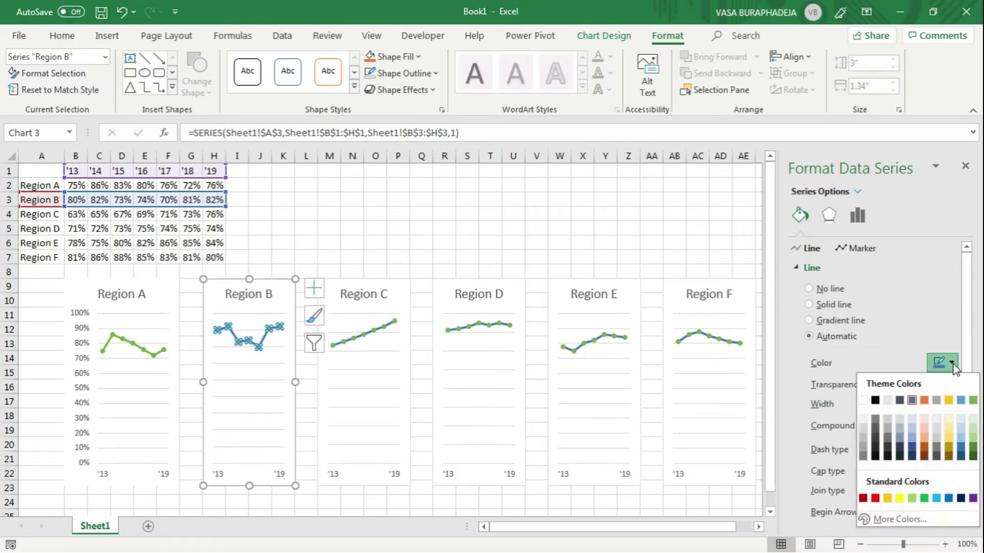
click(972, 401)
click(343, 244)
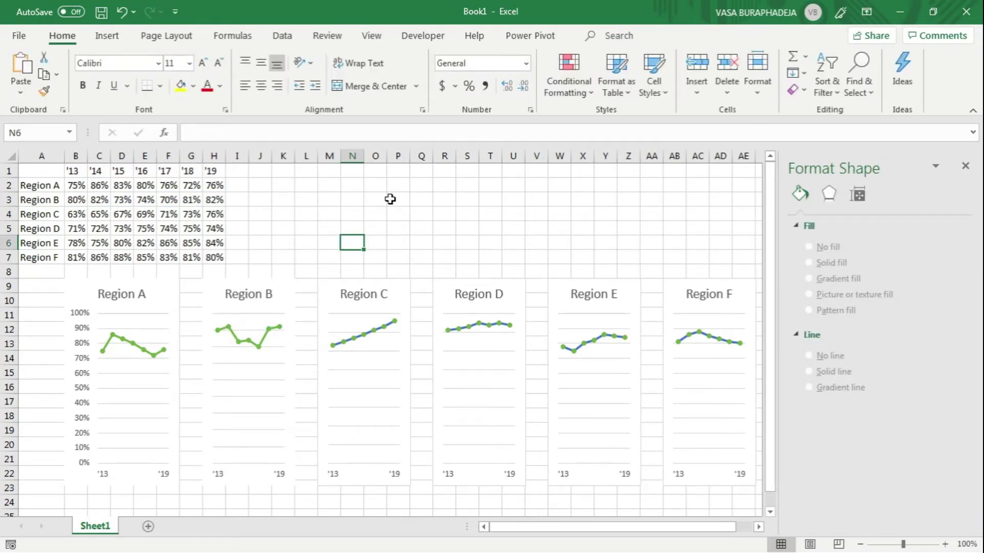
Step: Copy the Region B chart and paste only its formats onto the Region C chart with Paste Special
click(209, 288)
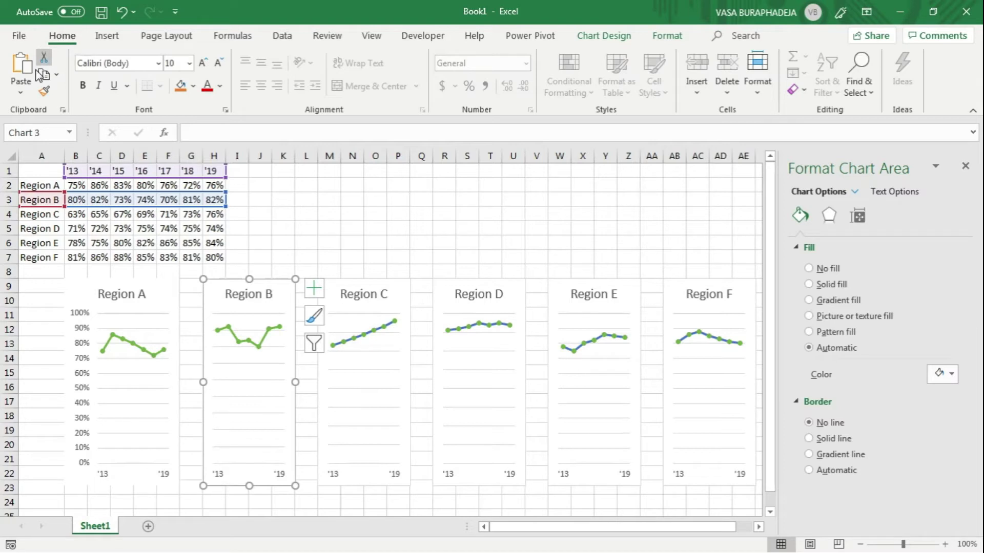
click(45, 77)
click(349, 282)
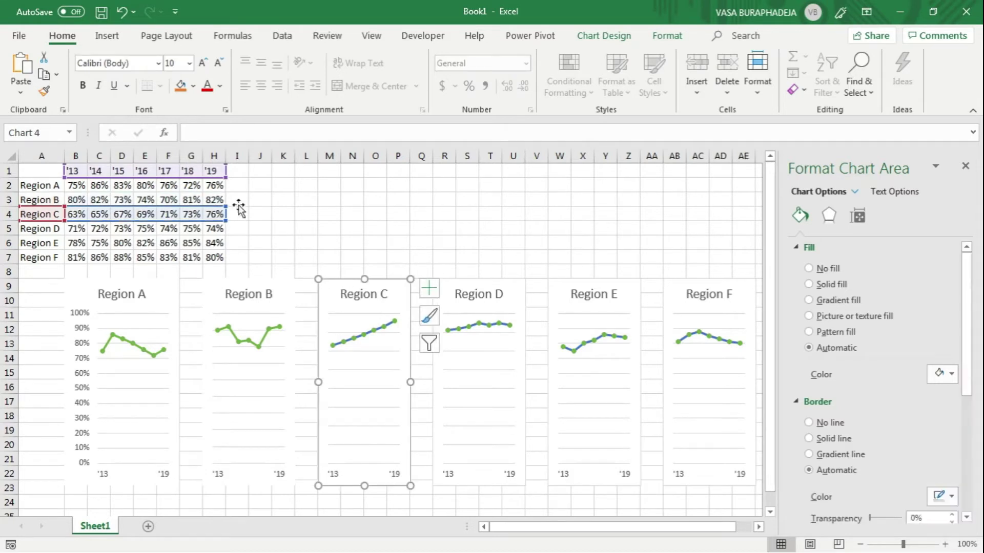
click(23, 92)
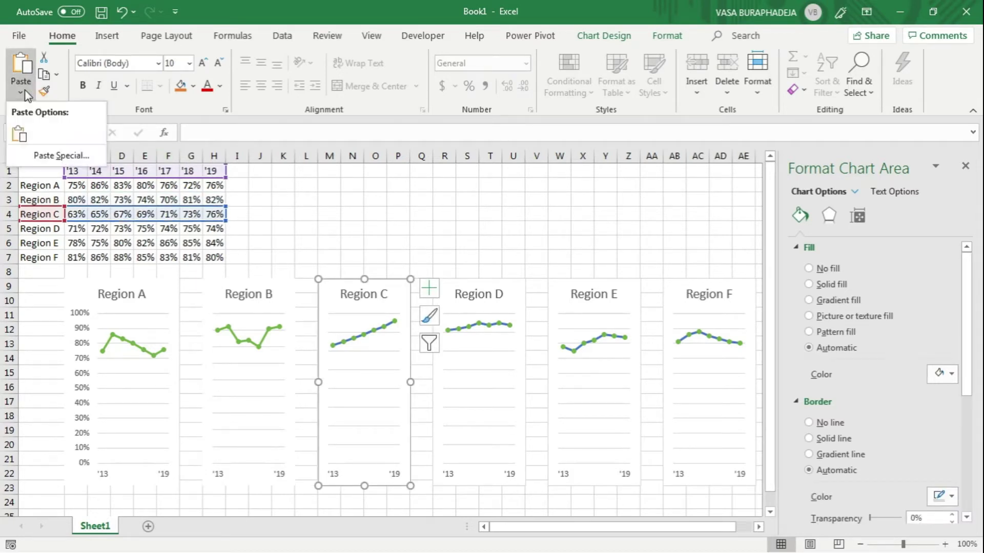
click(51, 151)
click(547, 256)
click(538, 293)
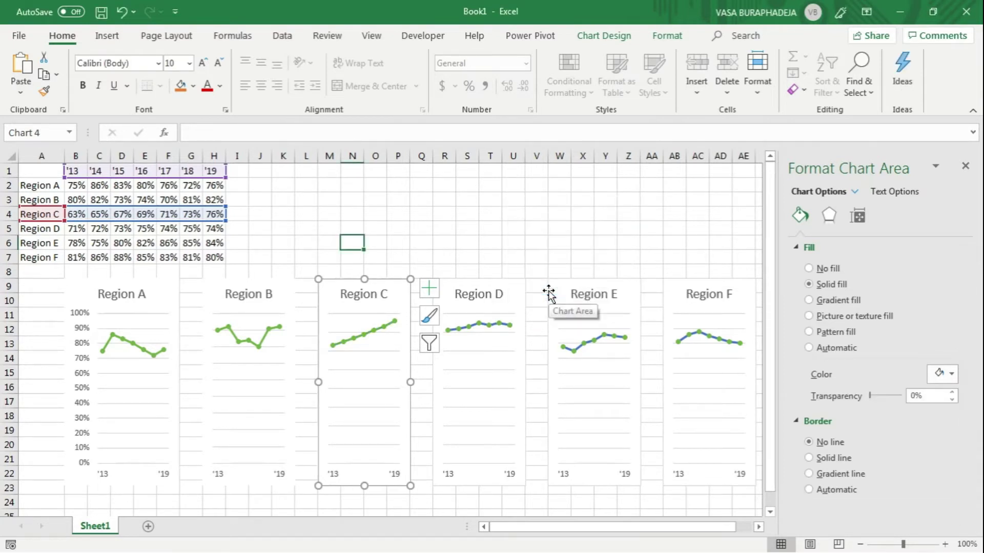
Step: Copy the Region C chart and paste only its formats onto the Region D chart
click(515, 288)
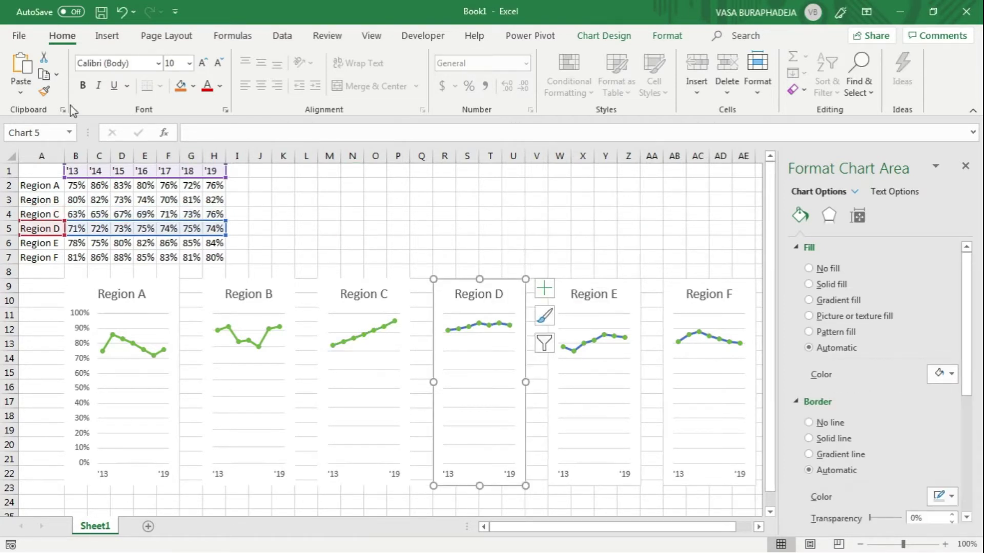
click(394, 283)
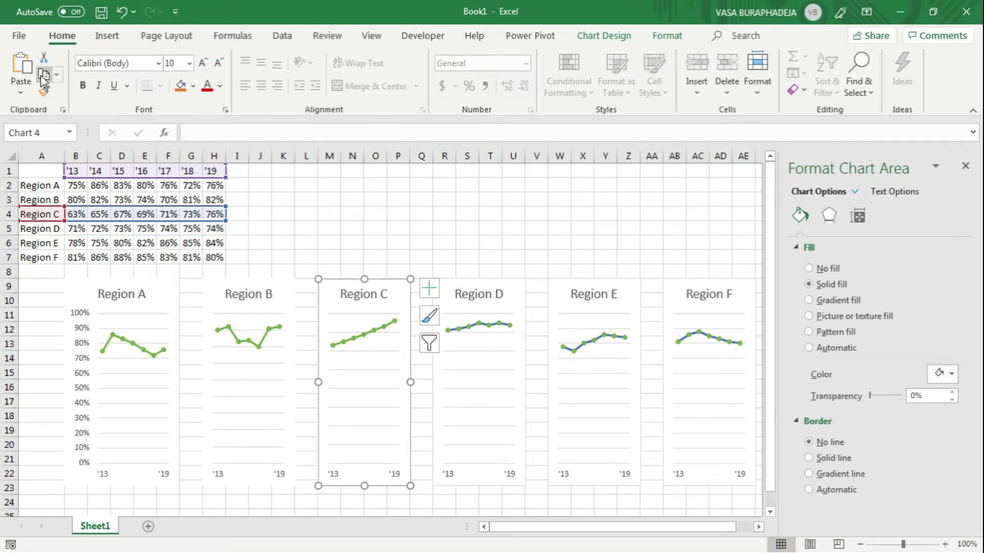
click(495, 288)
click(20, 88)
click(60, 155)
click(533, 256)
click(539, 293)
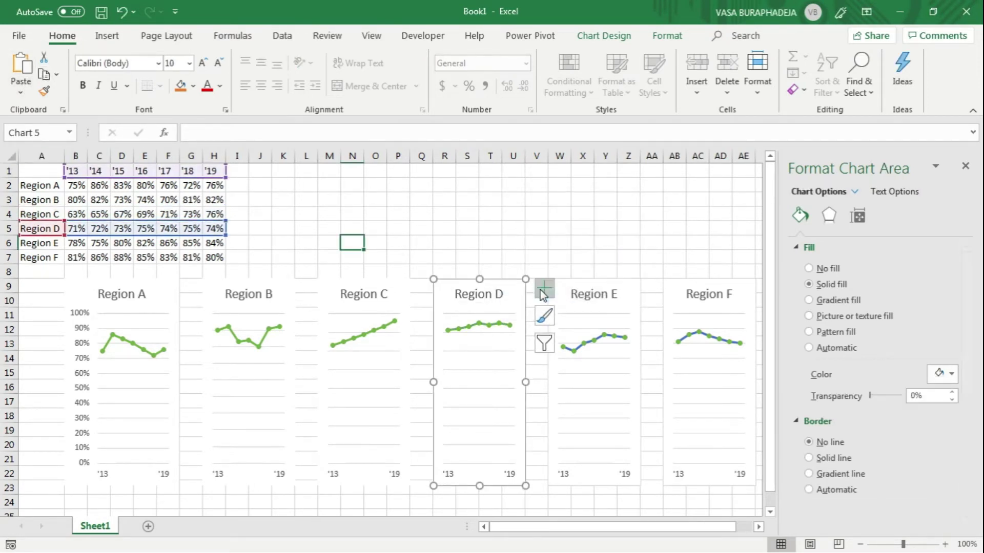
Step: Paste only the copied chart's formats onto the Region E chart
click(594, 282)
click(21, 91)
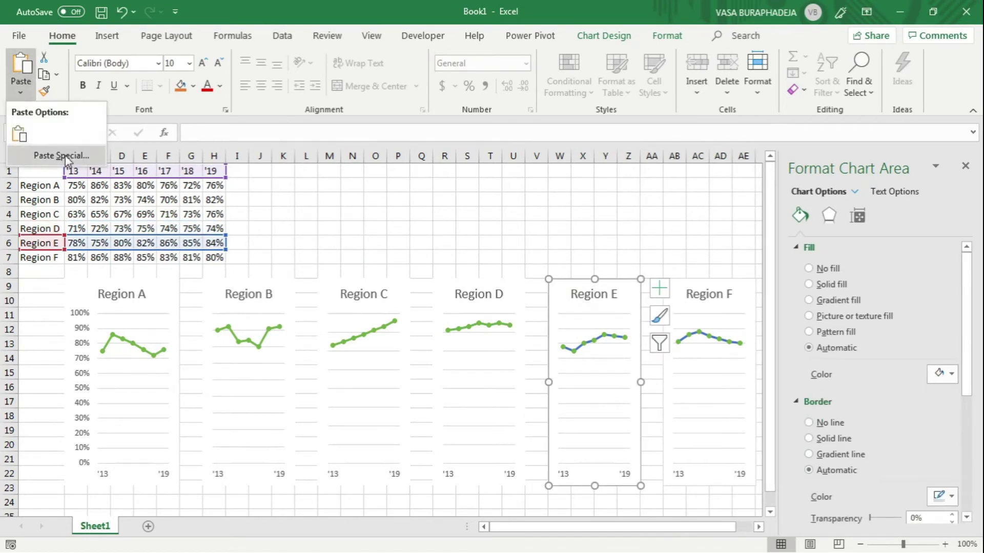
click(66, 155)
click(536, 254)
click(538, 294)
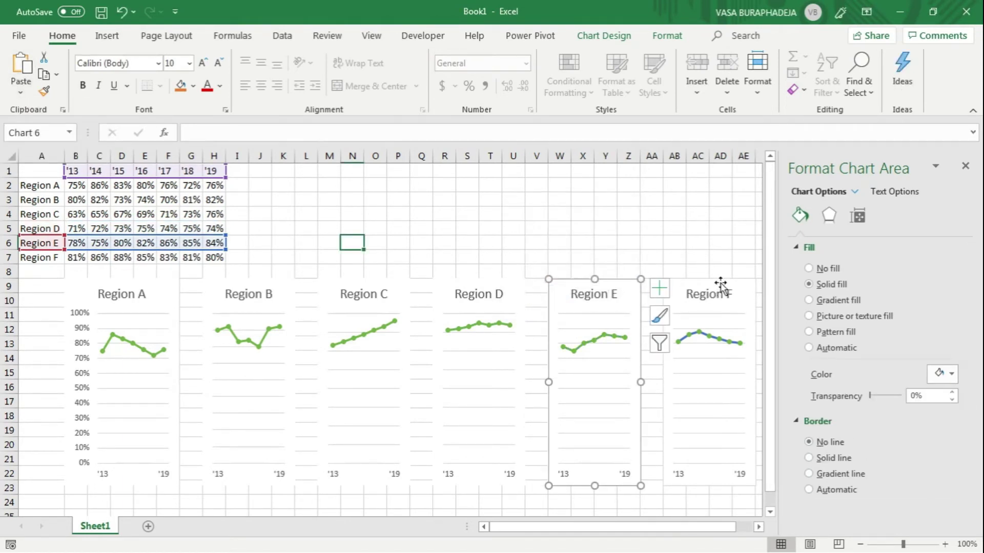
Step: Paste only the copied chart's formats onto the Region F chart and deselect it
click(719, 284)
click(20, 92)
click(60, 155)
click(533, 255)
click(538, 293)
click(493, 200)
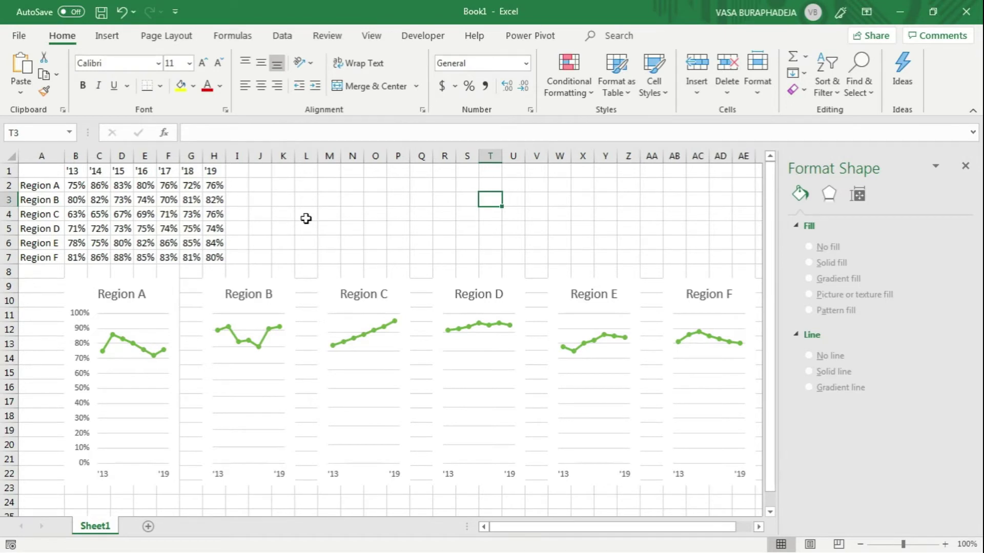
click(158, 289)
ctrl+click(282, 289)
ctrl+click(394, 289)
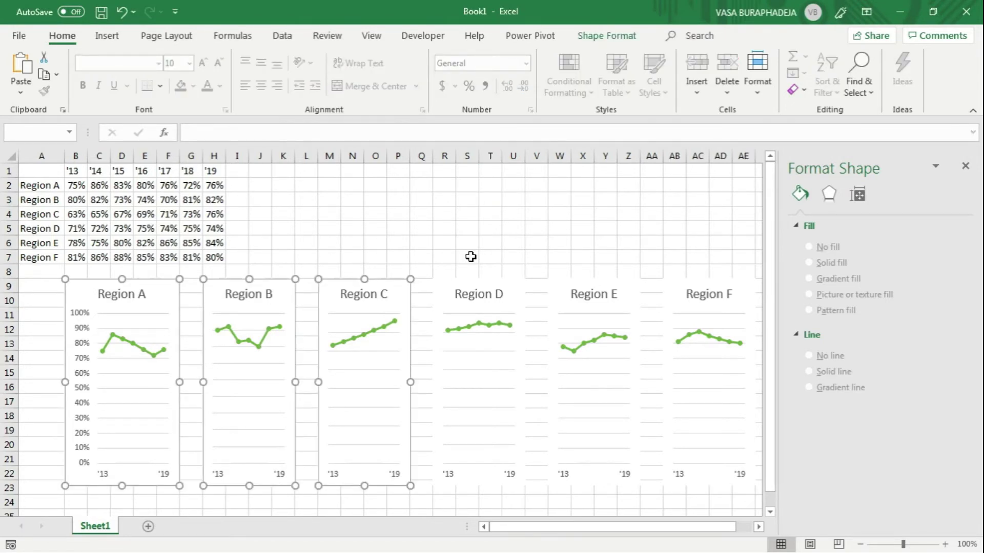
click(301, 266)
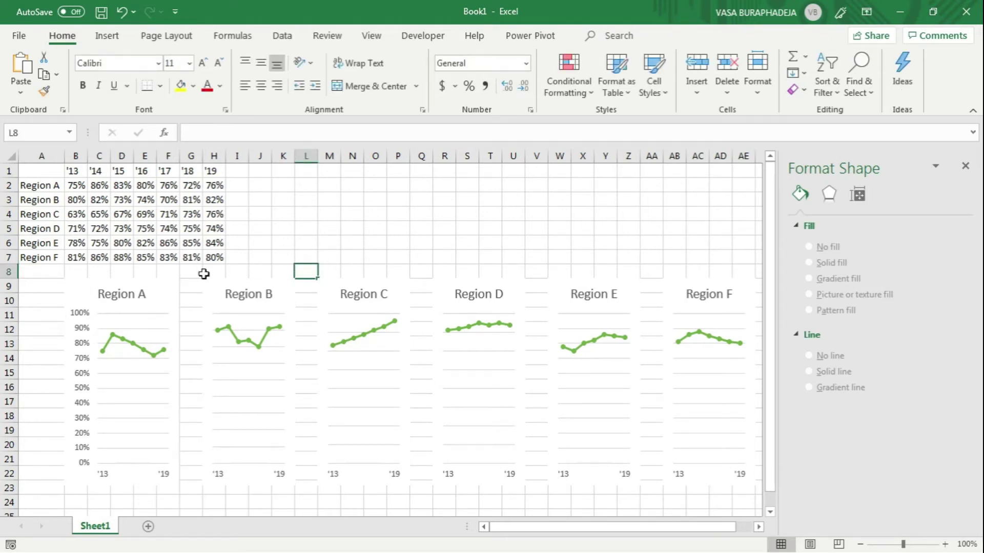
Step: Select all six region charts together and align them along their top edges
click(174, 286)
ctrl+click(291, 289)
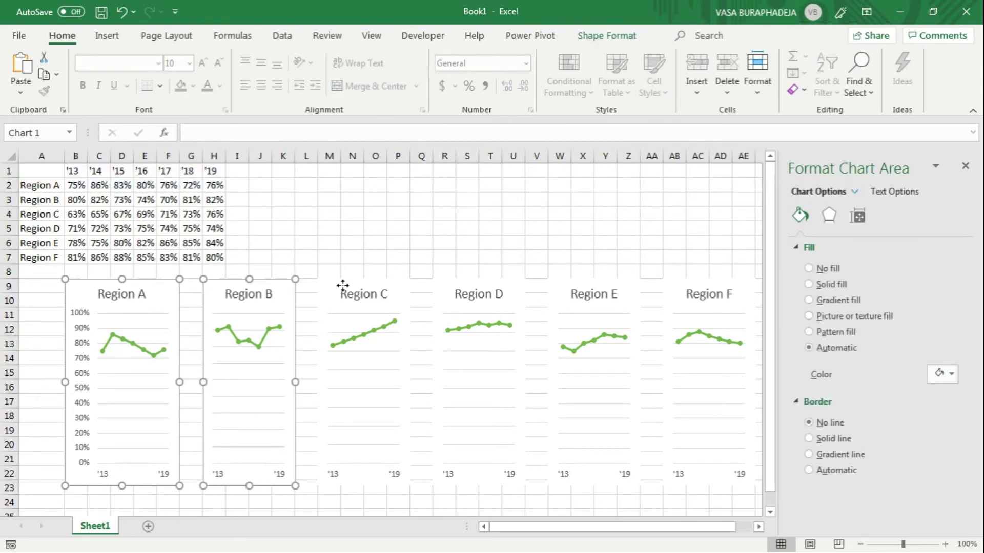
ctrl+click(328, 283)
ctrl+click(466, 282)
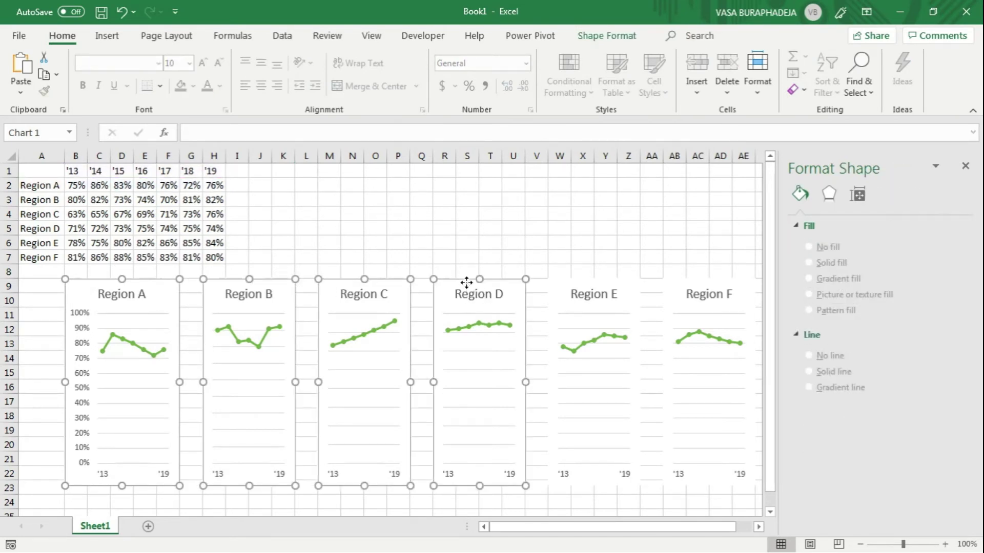
ctrl+click(555, 290)
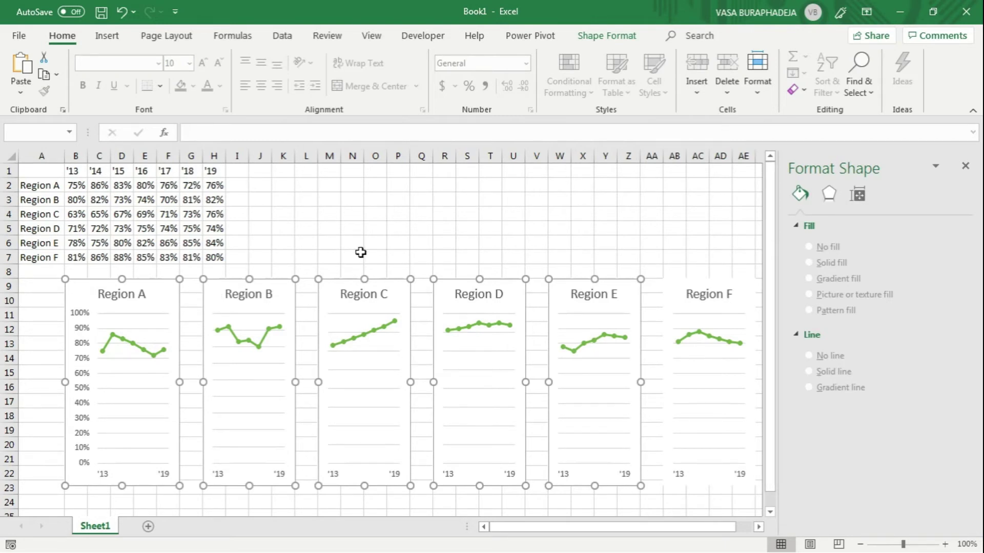
ctrl+click(688, 290)
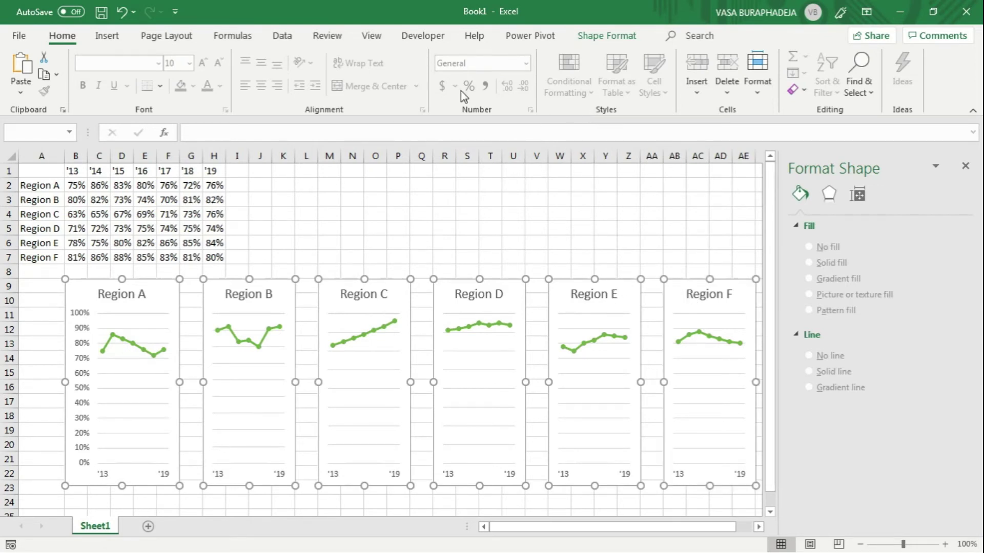
click(584, 37)
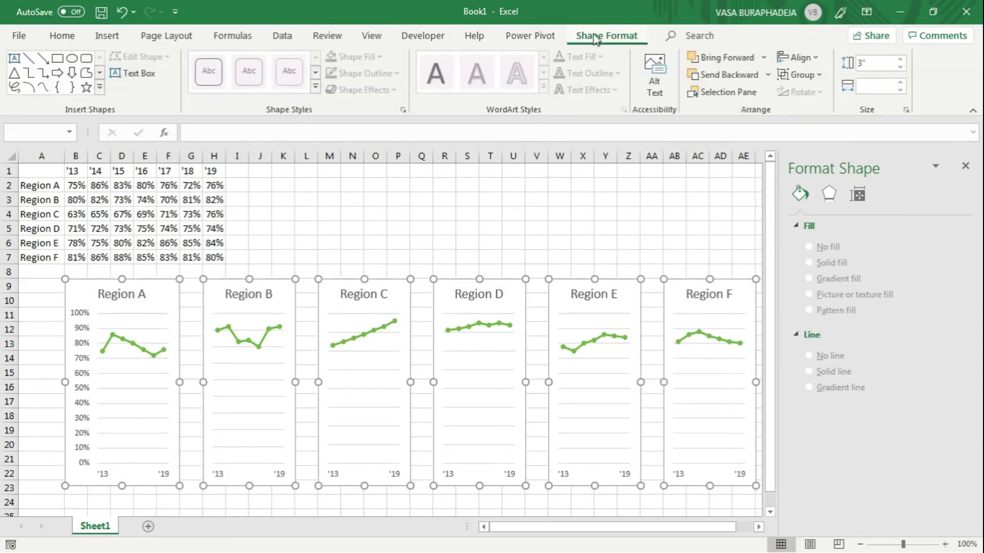
click(798, 58)
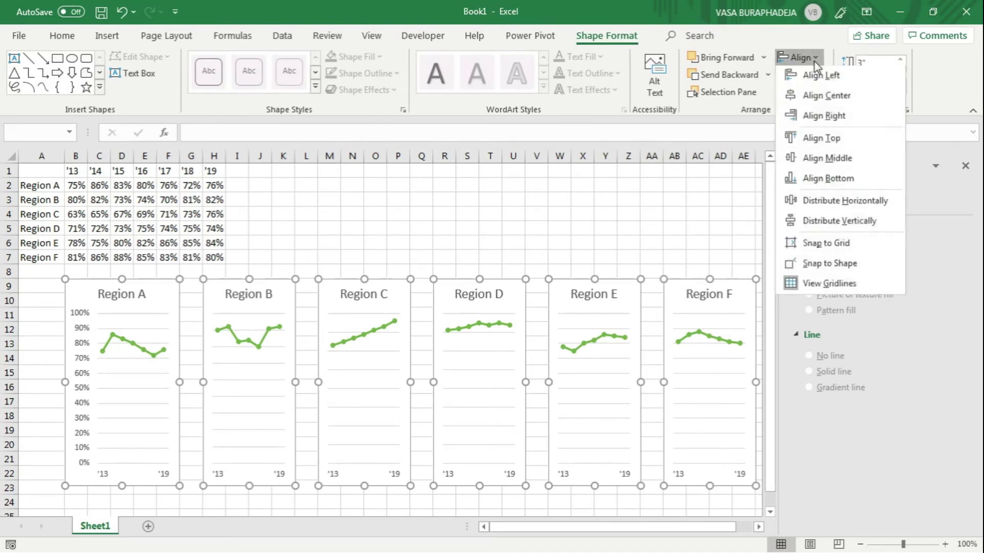
click(820, 143)
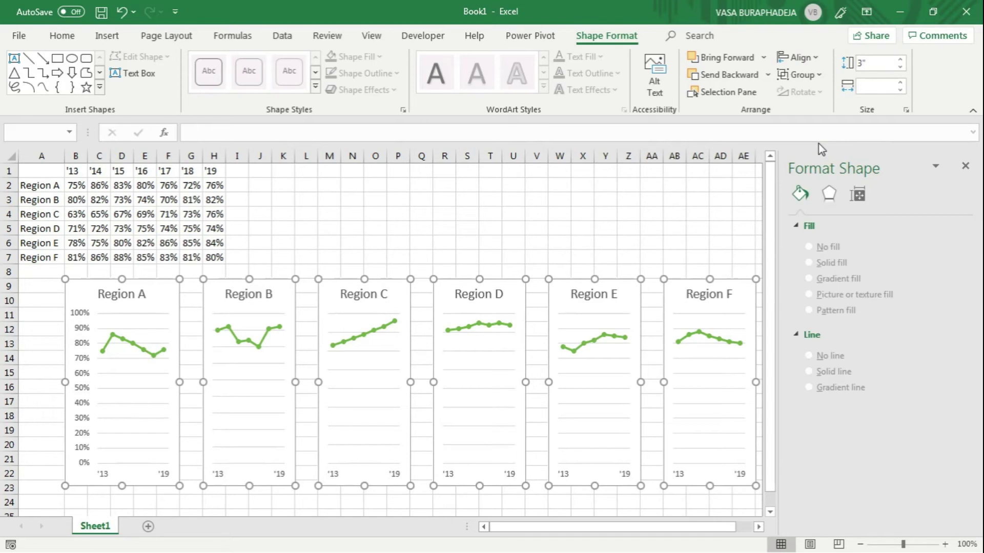
Step: Deselect all the charts, then move the Region B and Region C charts closer to the Region A chart
click(365, 249)
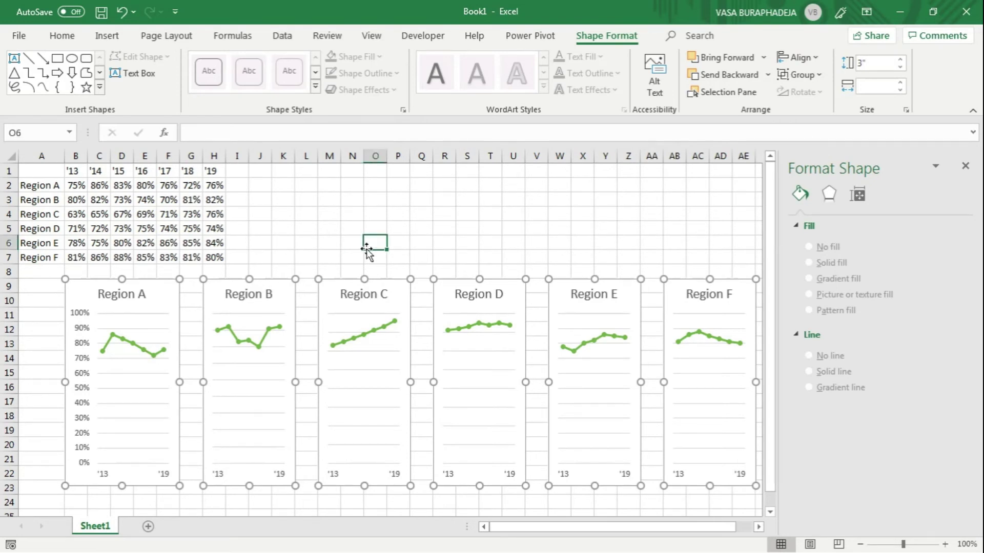
click(285, 240)
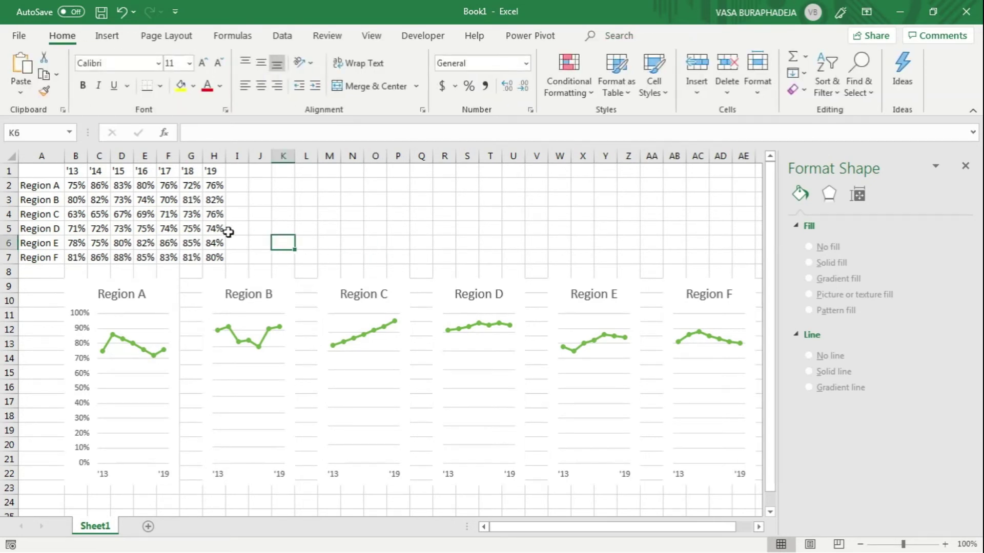
click(279, 281)
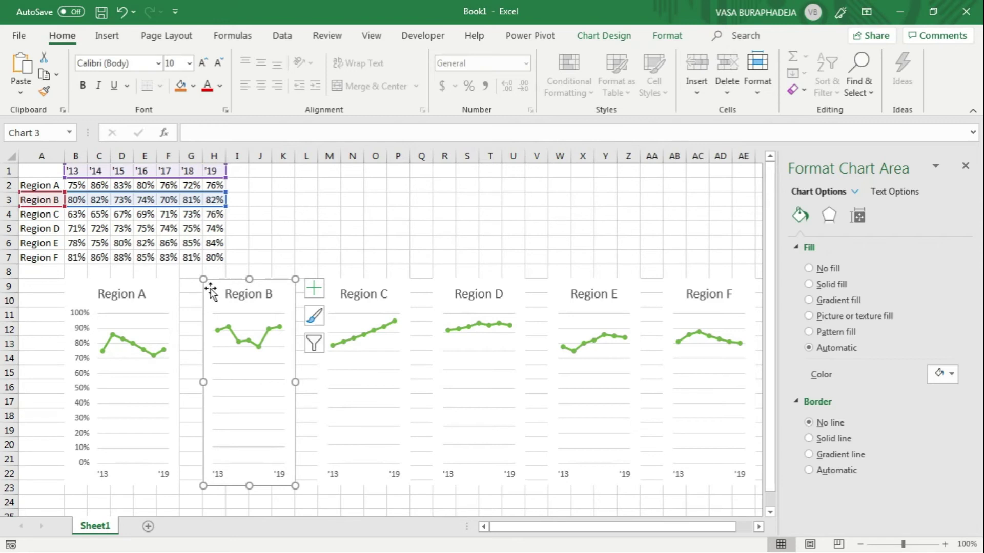
drag(207, 283, 195, 287)
click(337, 285)
click(339, 289)
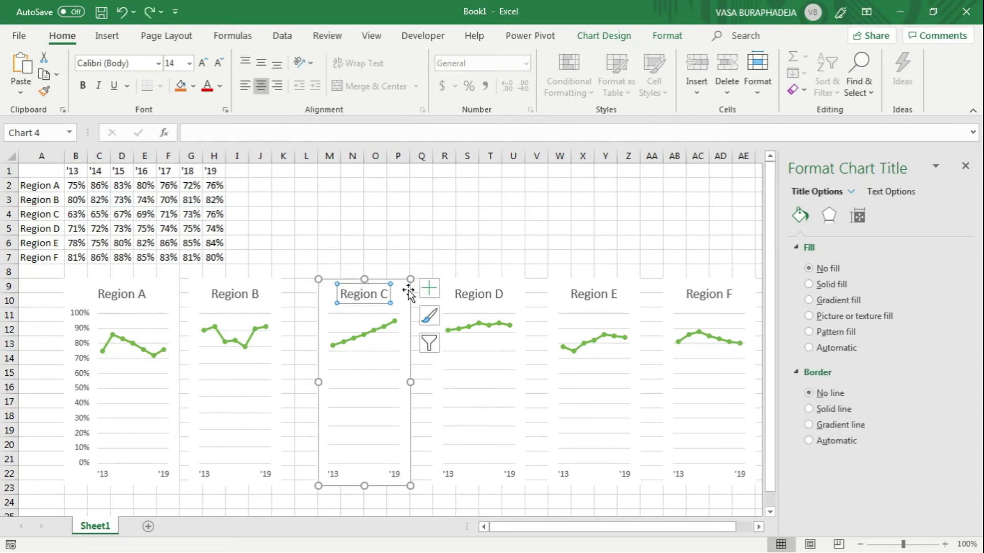
drag(401, 289, 375, 290)
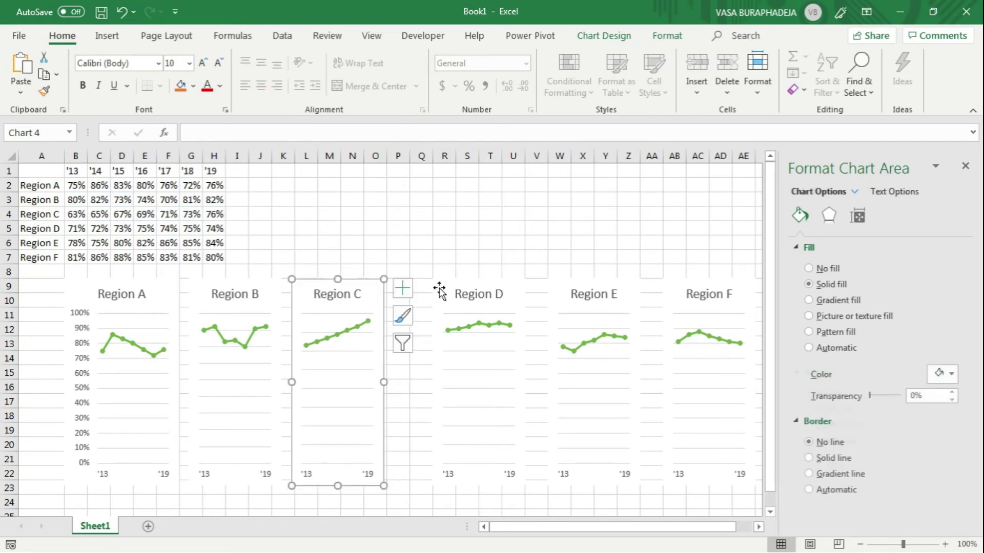
Step: Move the Region D, Region E and Region F charts toward the Region C chart to narrow the gaps between them
click(440, 288)
drag(440, 288, 401, 290)
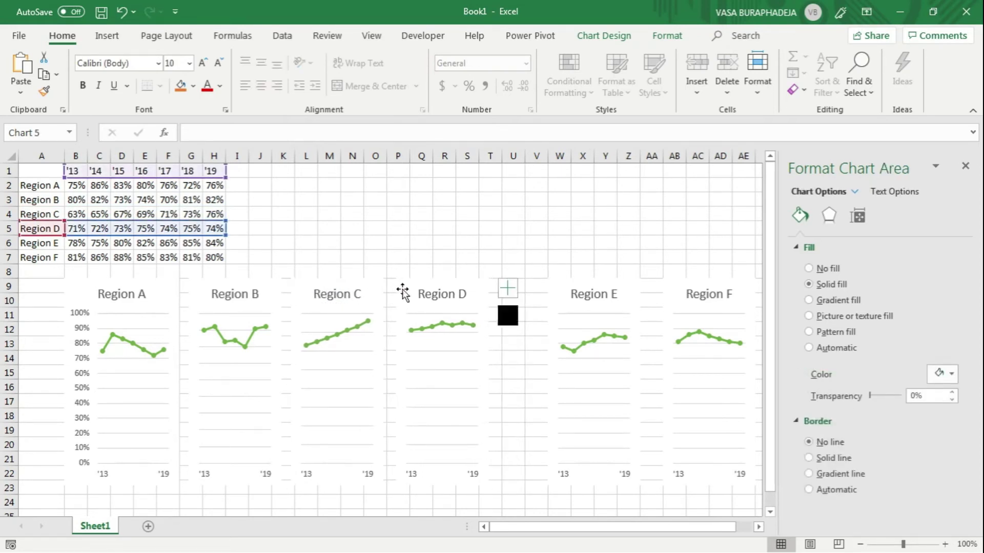
click(557, 290)
drag(555, 290, 514, 281)
drag(674, 290, 626, 292)
click(572, 249)
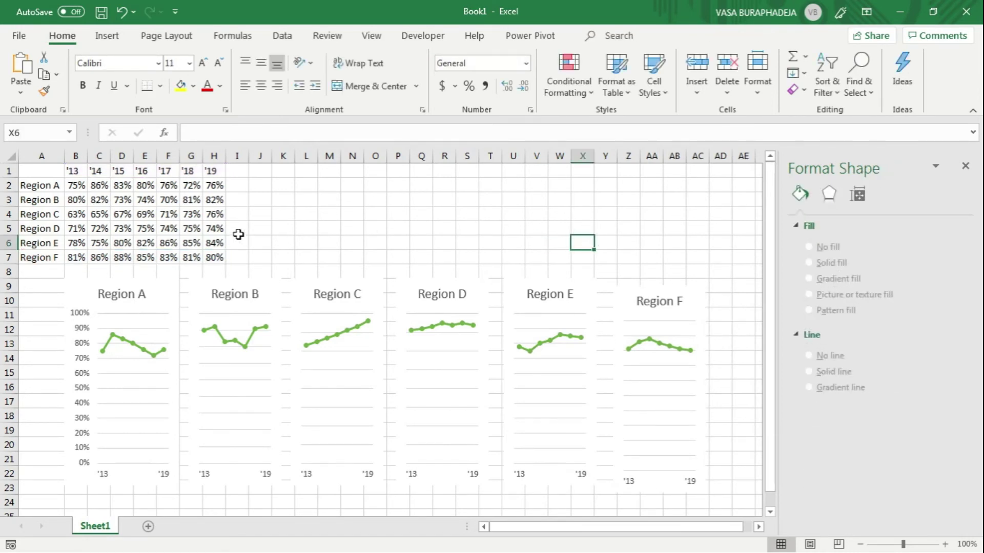
Step: Select the Region A to Region F charts together and align their top edges again
click(163, 302)
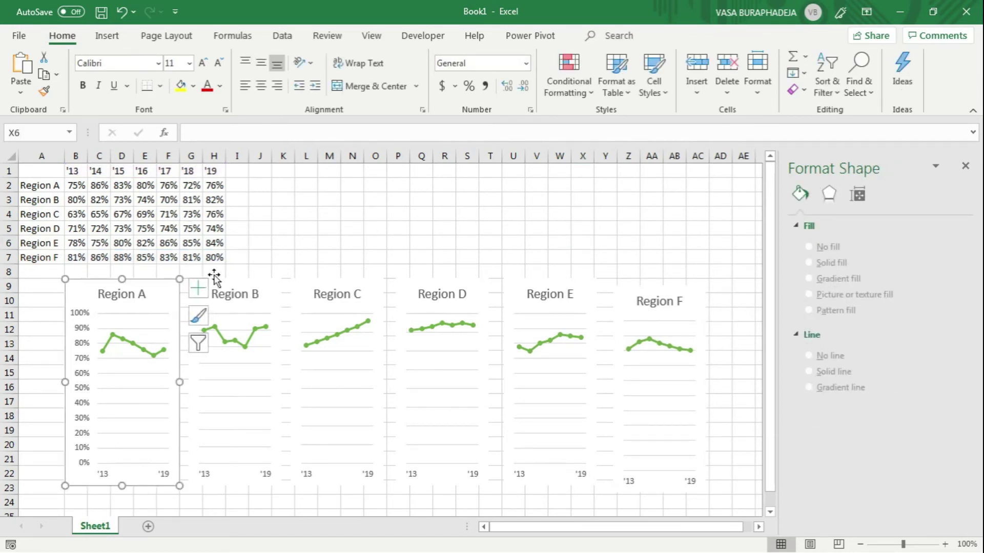
ctrl+click(262, 290)
ctrl+click(342, 296)
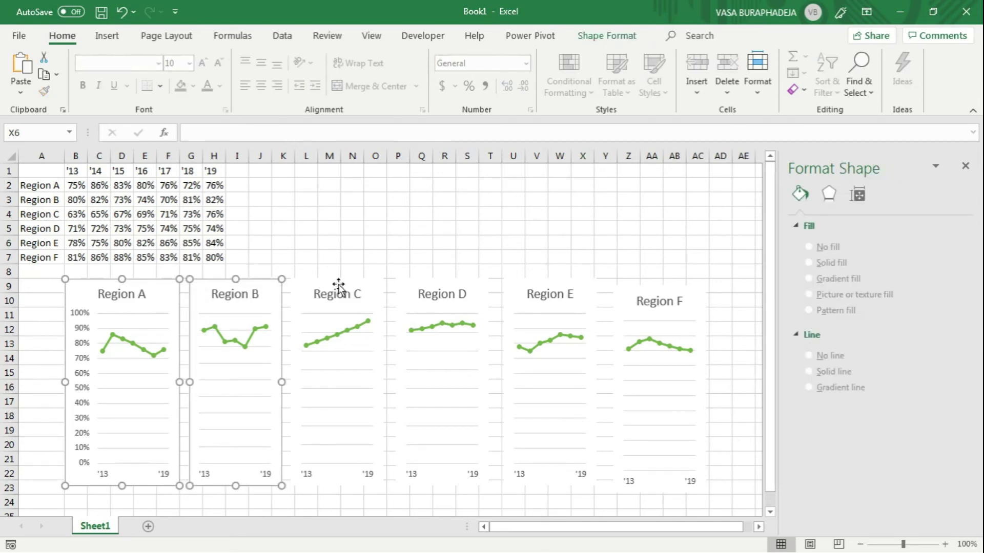
ctrl+click(472, 296)
ctrl+click(554, 299)
ctrl+click(641, 288)
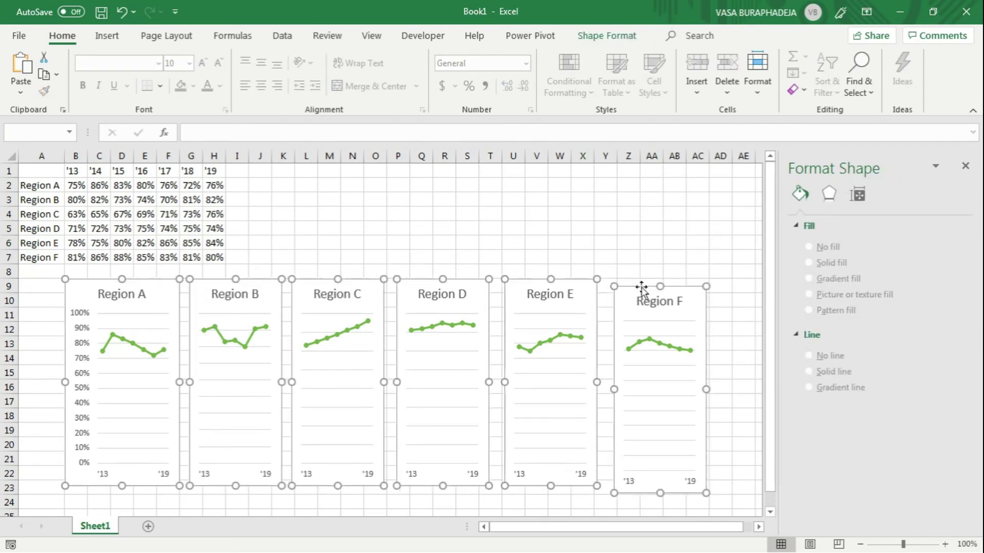
click(606, 35)
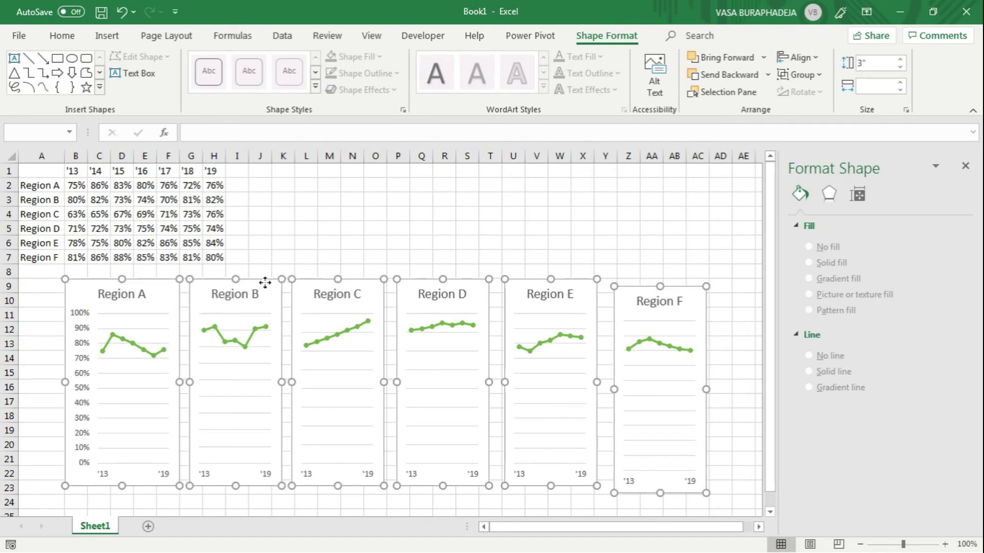
click(816, 59)
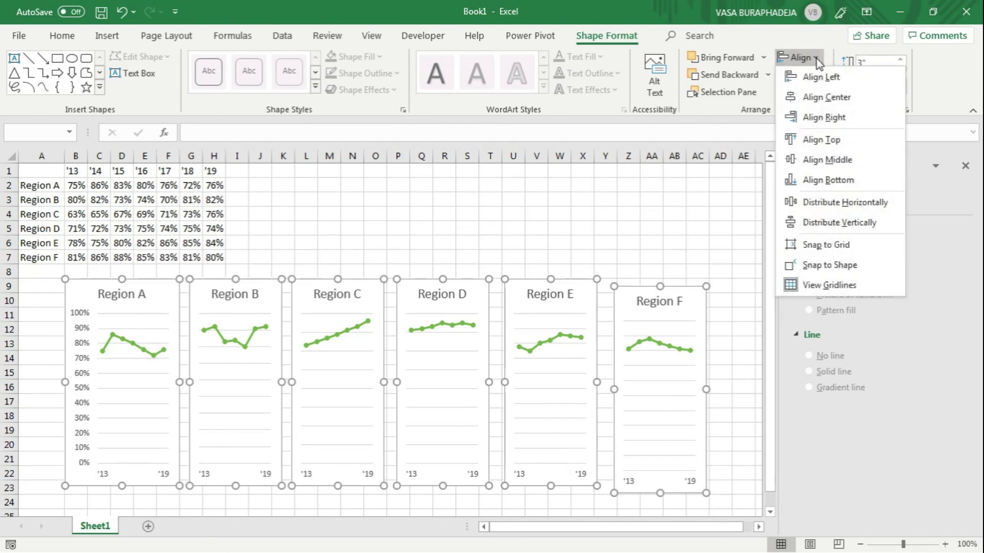
click(822, 139)
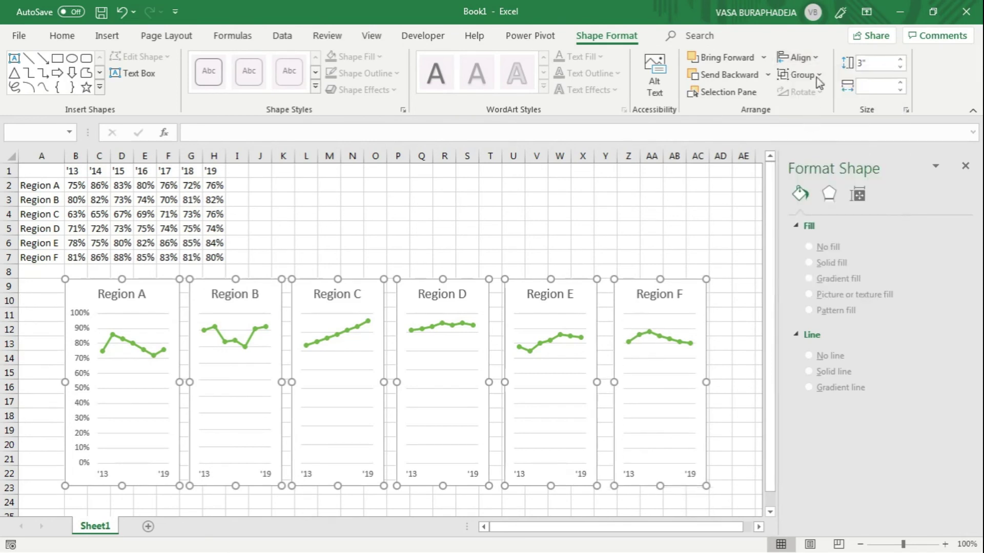
Step: Distribute the six selected charts horizontally with equal spacing and deselect them
click(799, 58)
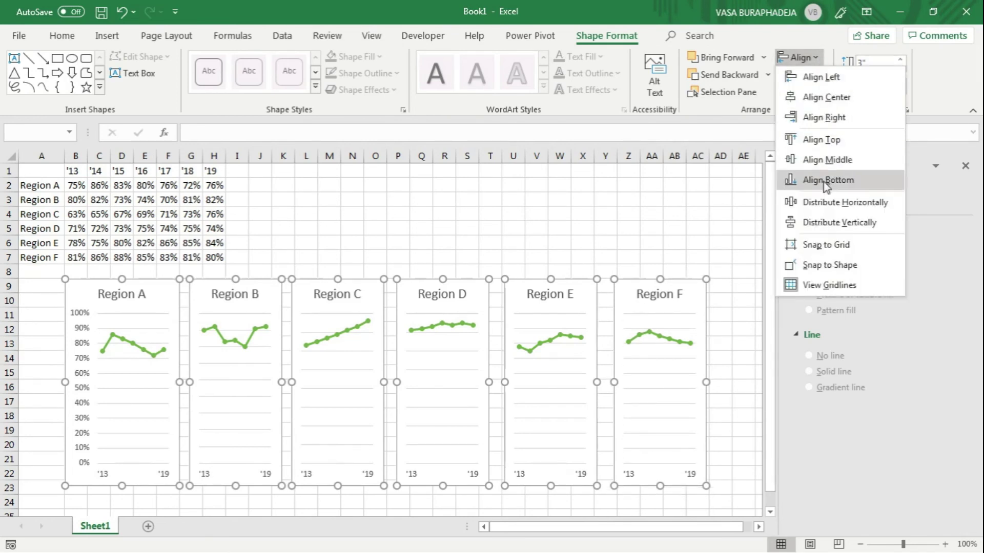
click(845, 203)
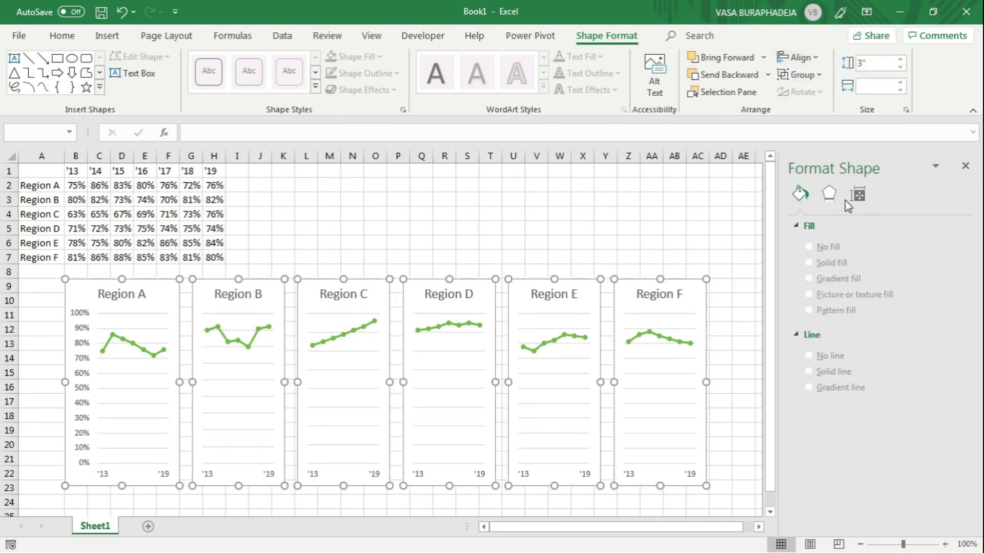
click(583, 242)
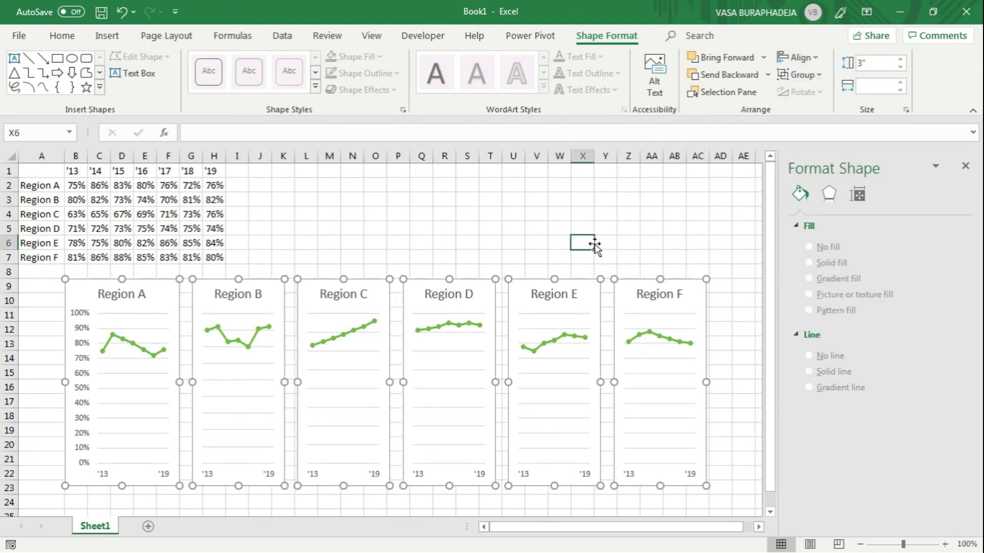
click(427, 257)
Step: Hide the worksheet gridlines and select an empty cell away from the charts
click(372, 35)
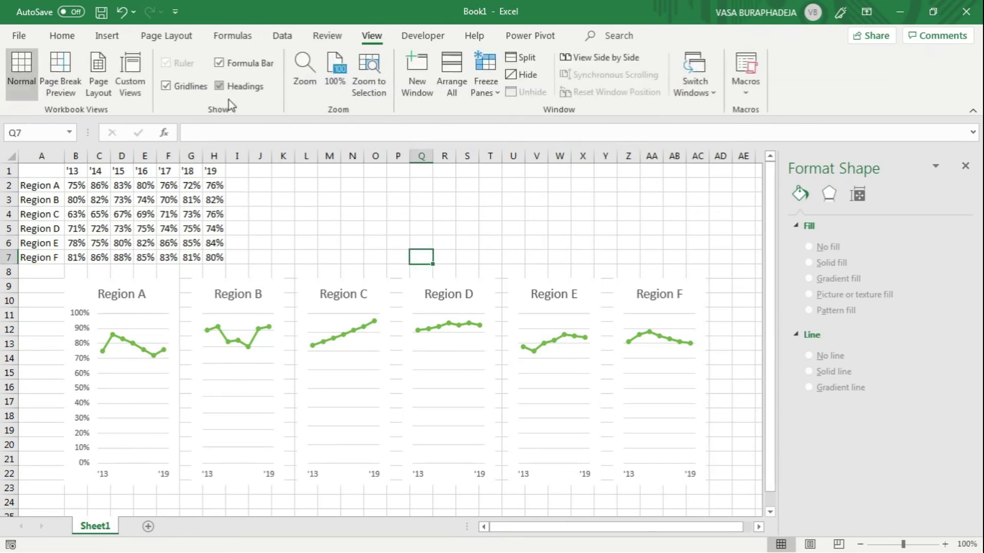
click(166, 86)
click(627, 201)
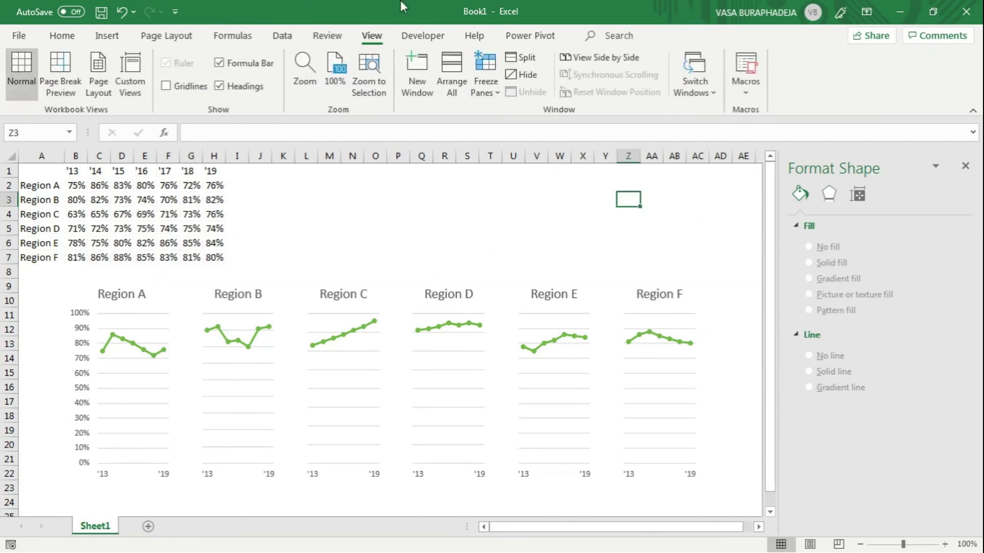